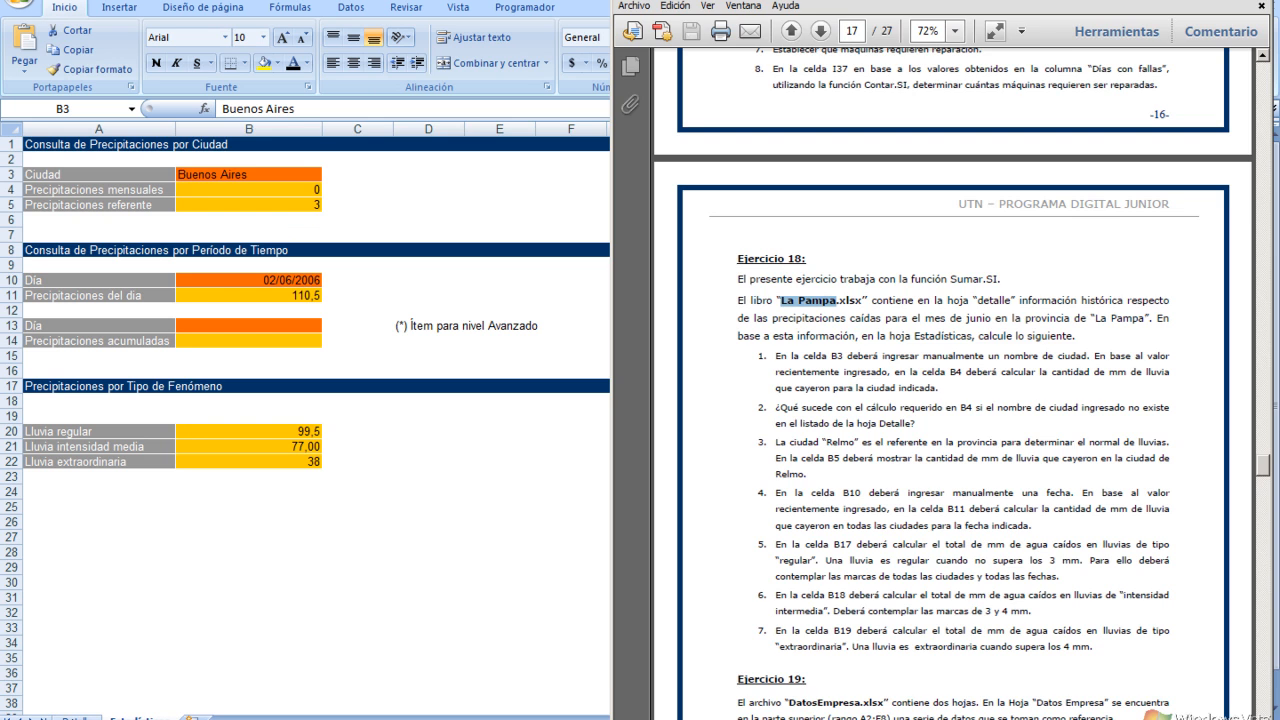
Step: Look through the rainfall records by date, locality and millimetres on the Detalle sheet, from the header row to the last record
{"action": "key", "text": "ctrl+Page_Up"}
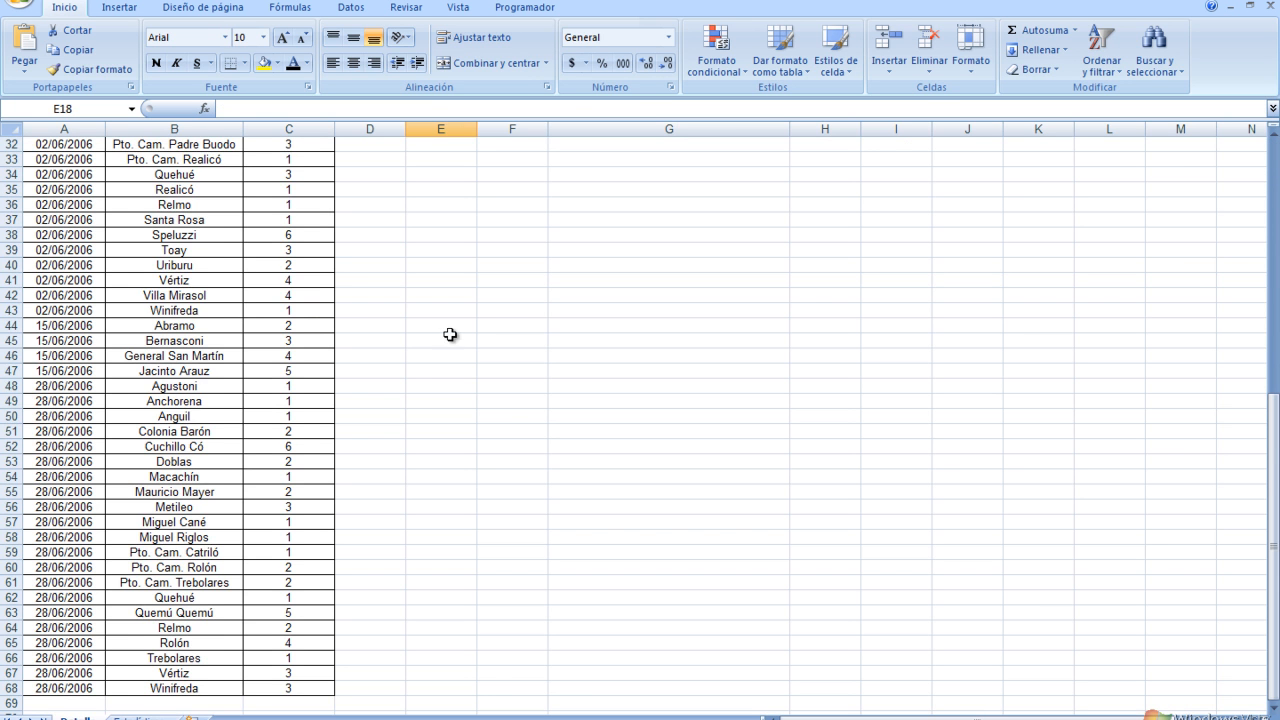
{"action": "scroll", "coordinate": [442, 373], "scroll_direction": "up", "scroll_amount": 10}
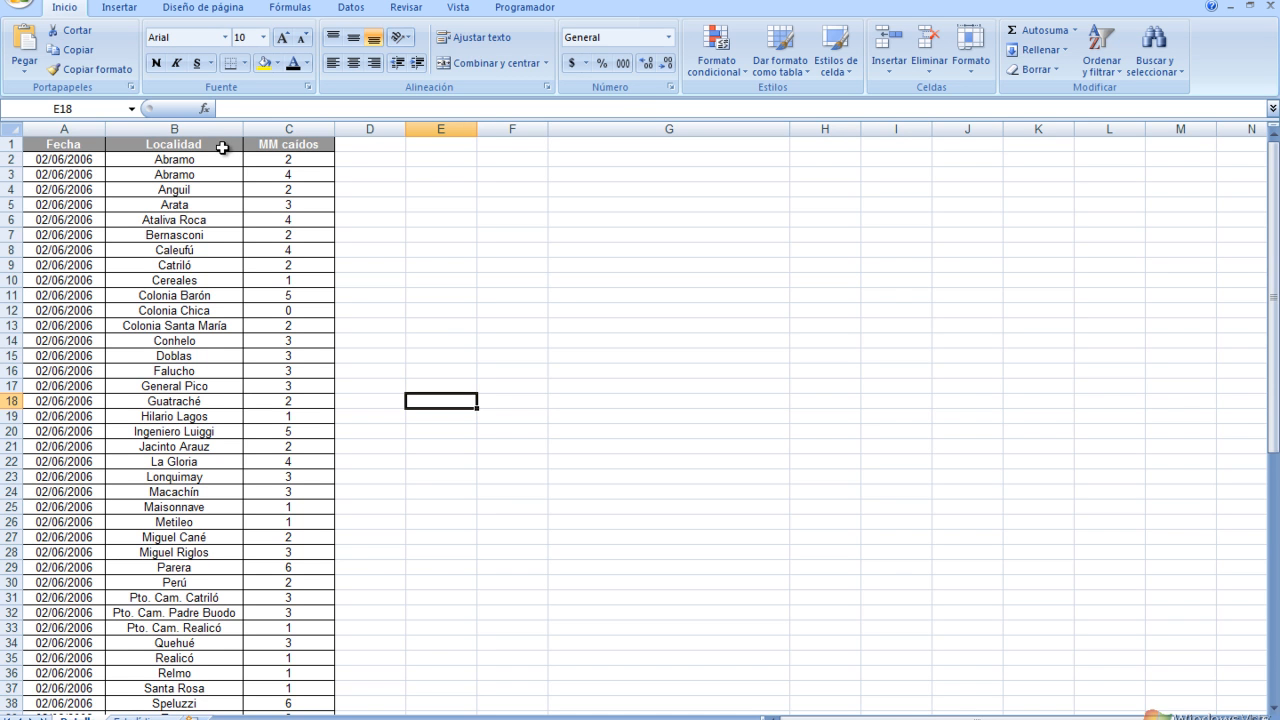
{"action": "scroll", "coordinate": [222, 148], "scroll_direction": "down", "scroll_amount": 15}
{"action": "scroll", "coordinate": [258, 204], "scroll_direction": "up", "scroll_amount": 6}
{"action": "scroll", "coordinate": [258, 204], "scroll_direction": "up", "scroll_amount": 9}
{"action": "scroll", "coordinate": [33, 219], "scroll_direction": "down", "scroll_amount": 12}
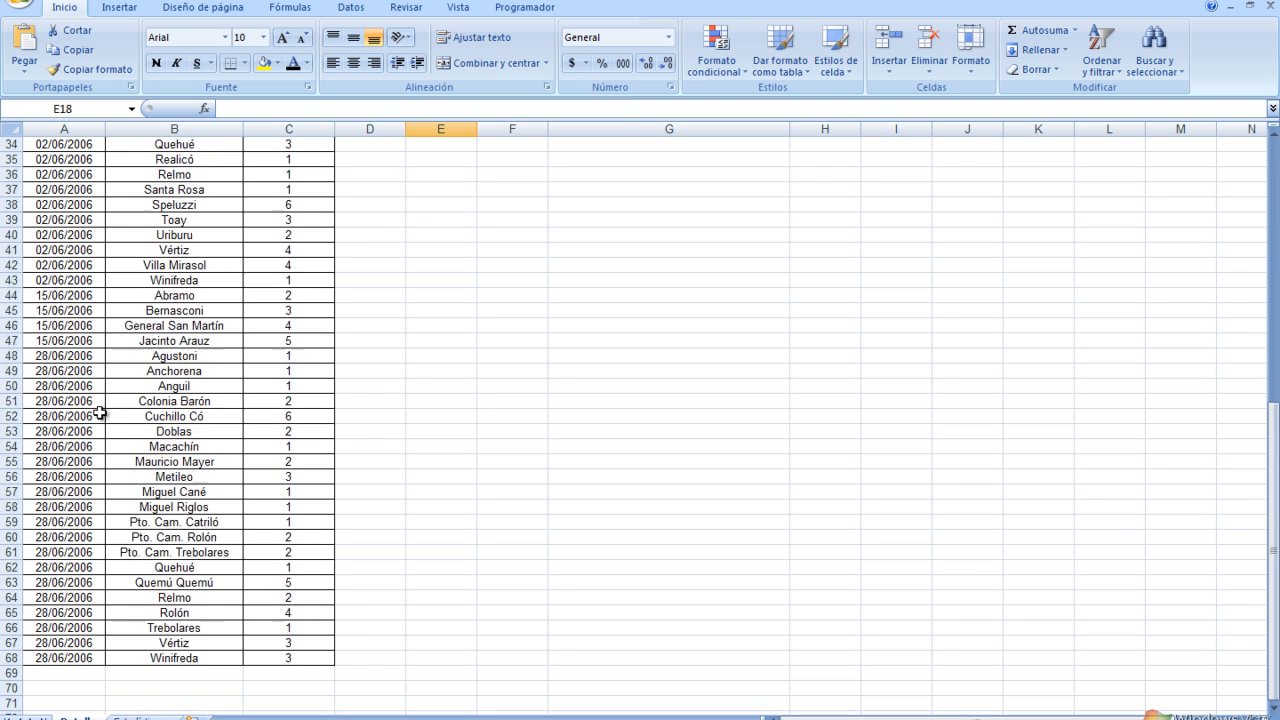
Step: Review the Día and Precipitaciones acumuladas block on the Estadísticas sheet, and read the first point and required function of Ejercicio 18 in the PDF
{"action": "left_click", "coordinate": [140, 718]}
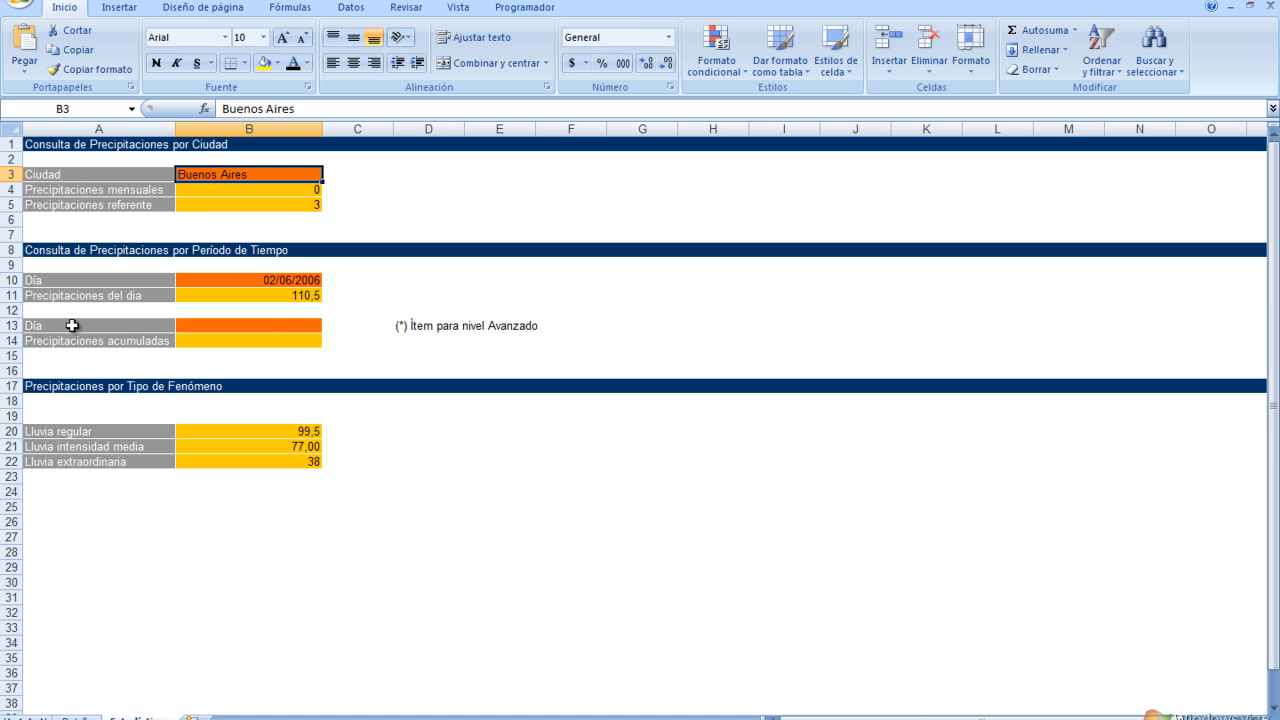
{"action": "left_click_drag", "start_coordinate": [35, 327], "coordinate": [252, 340]}
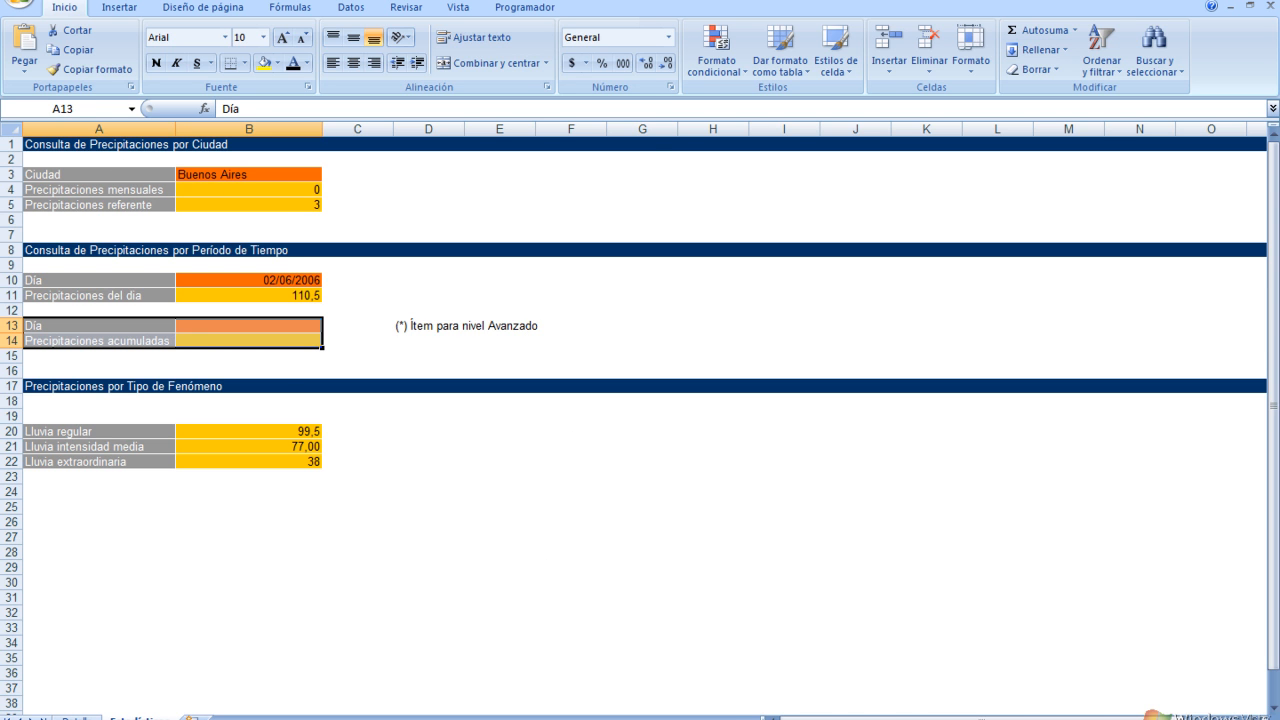
{"action": "left_click", "coordinate": [705, 719]}
{"action": "left_click_drag", "start_coordinate": [775, 356], "coordinate": [940, 389]}
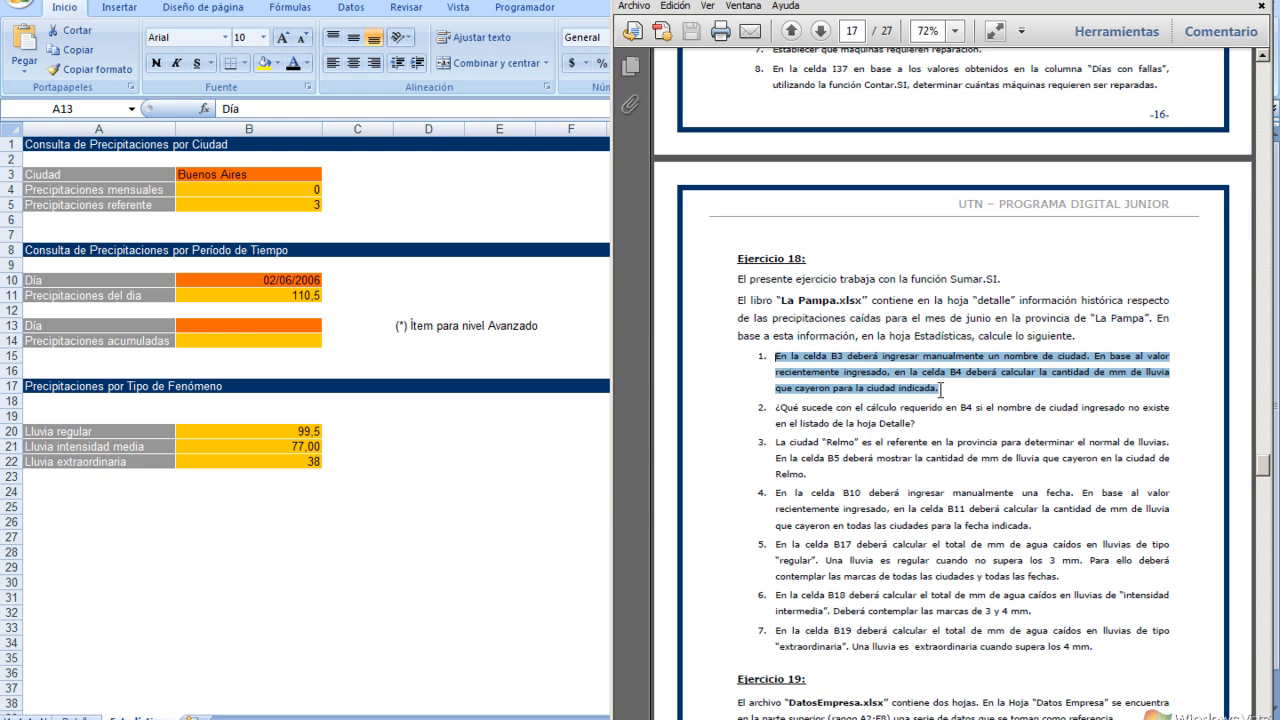
{"action": "left_click_drag", "start_coordinate": [951, 276], "coordinate": [1002, 277]}
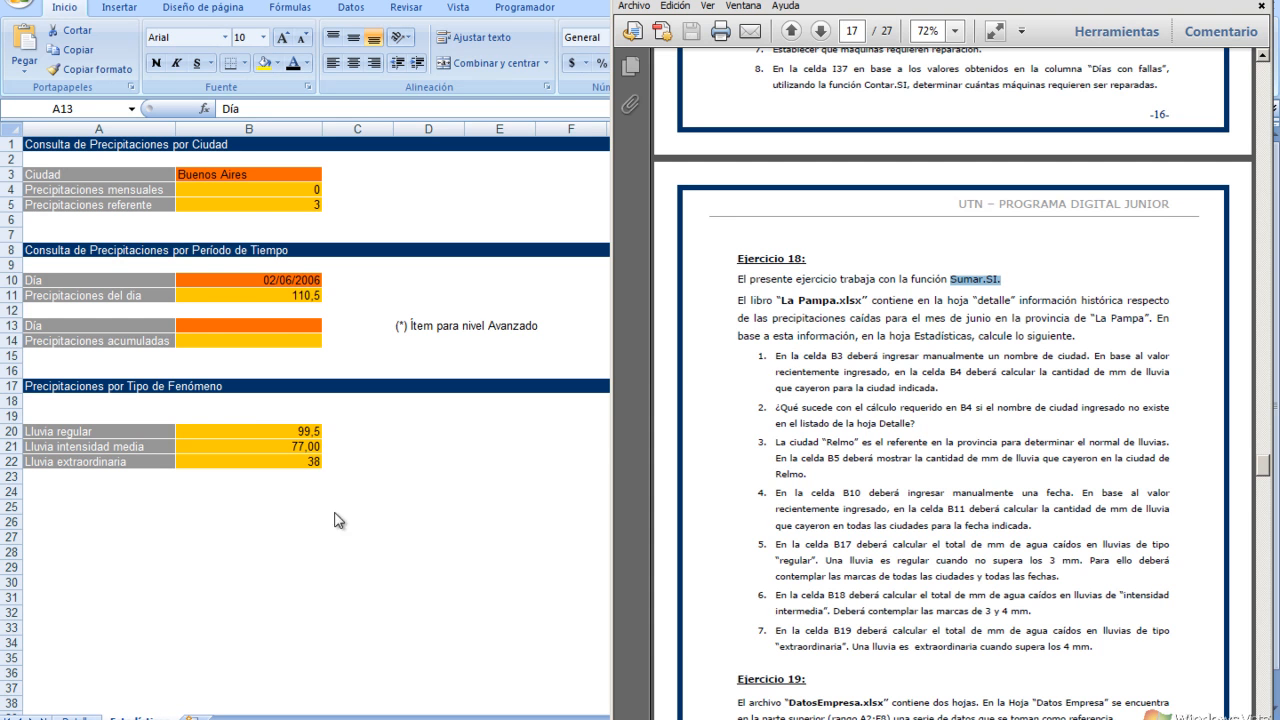
Step: Examine the arguments of the SUMAR.SI function in Excel without inserting it
{"action": "left_click", "coordinate": [301, 8]}
{"action": "left_click", "coordinate": [301, 8]}
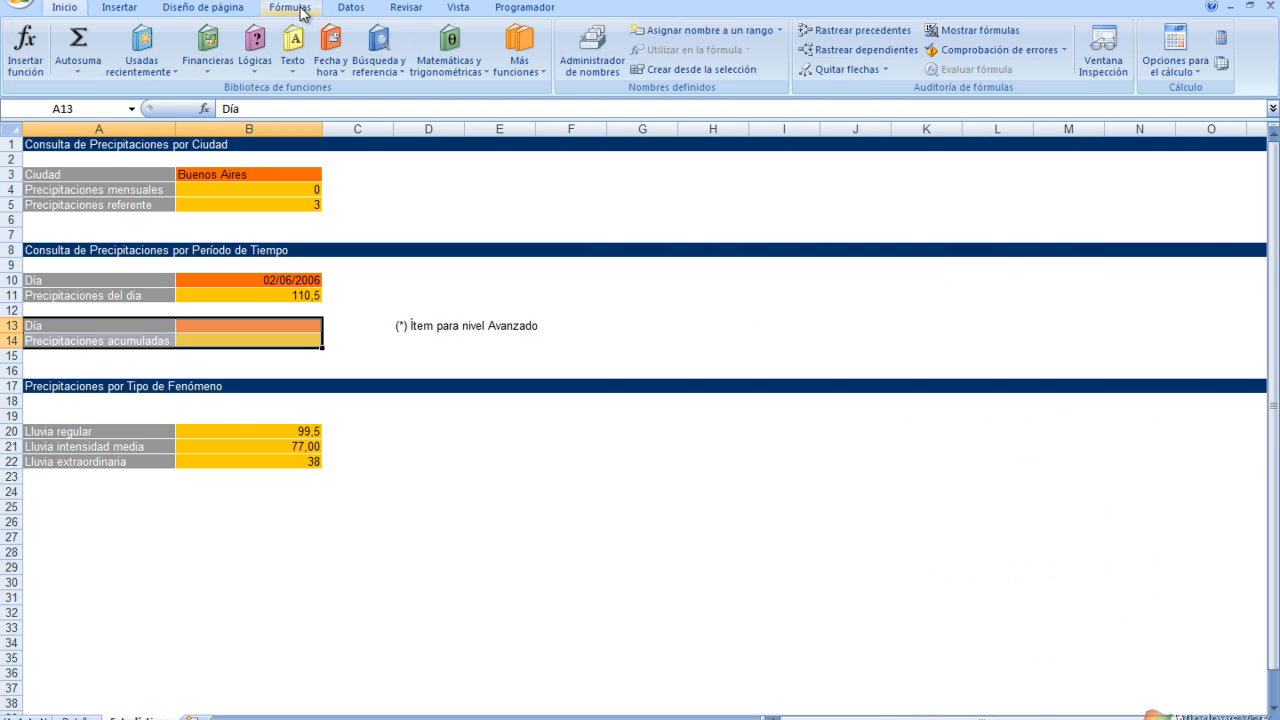
{"action": "left_click", "coordinate": [34, 58]}
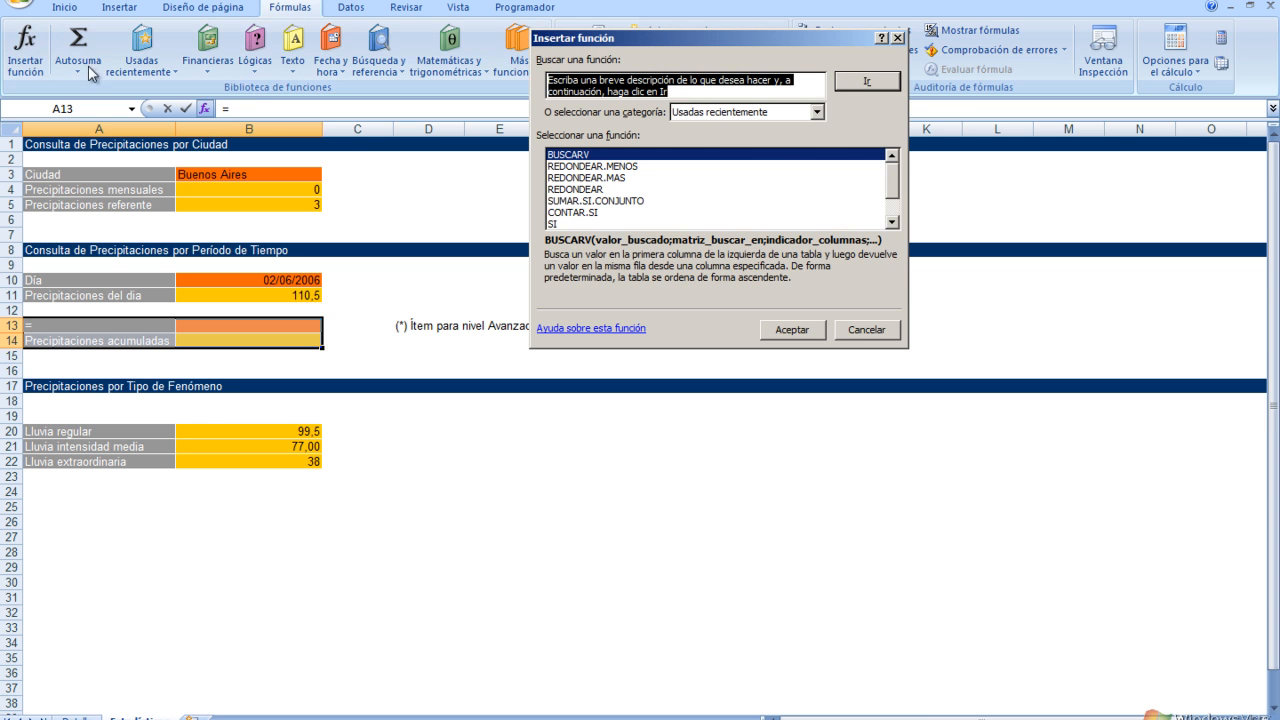
{"action": "scroll", "coordinate": [897, 196], "scroll_direction": "down", "scroll_amount": 1}
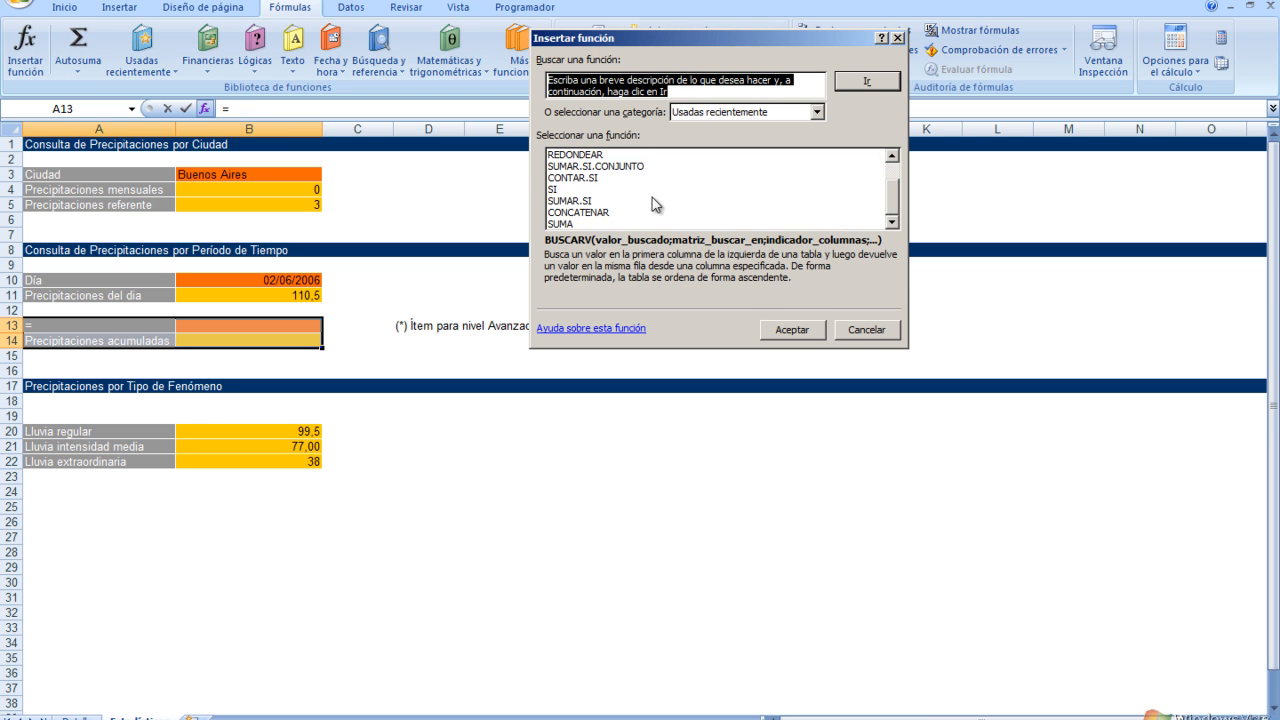
{"action": "left_click", "coordinate": [600, 201]}
{"action": "left_click", "coordinate": [781, 331]}
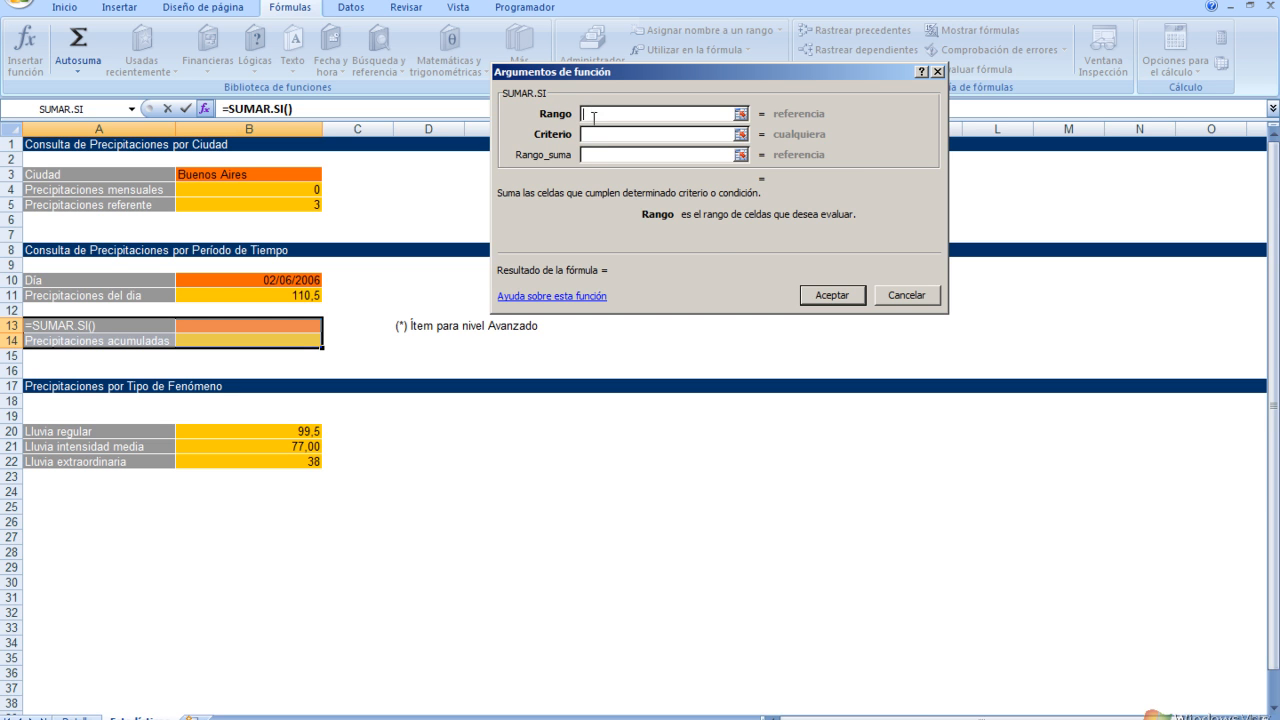
{"action": "left_click", "coordinate": [597, 133]}
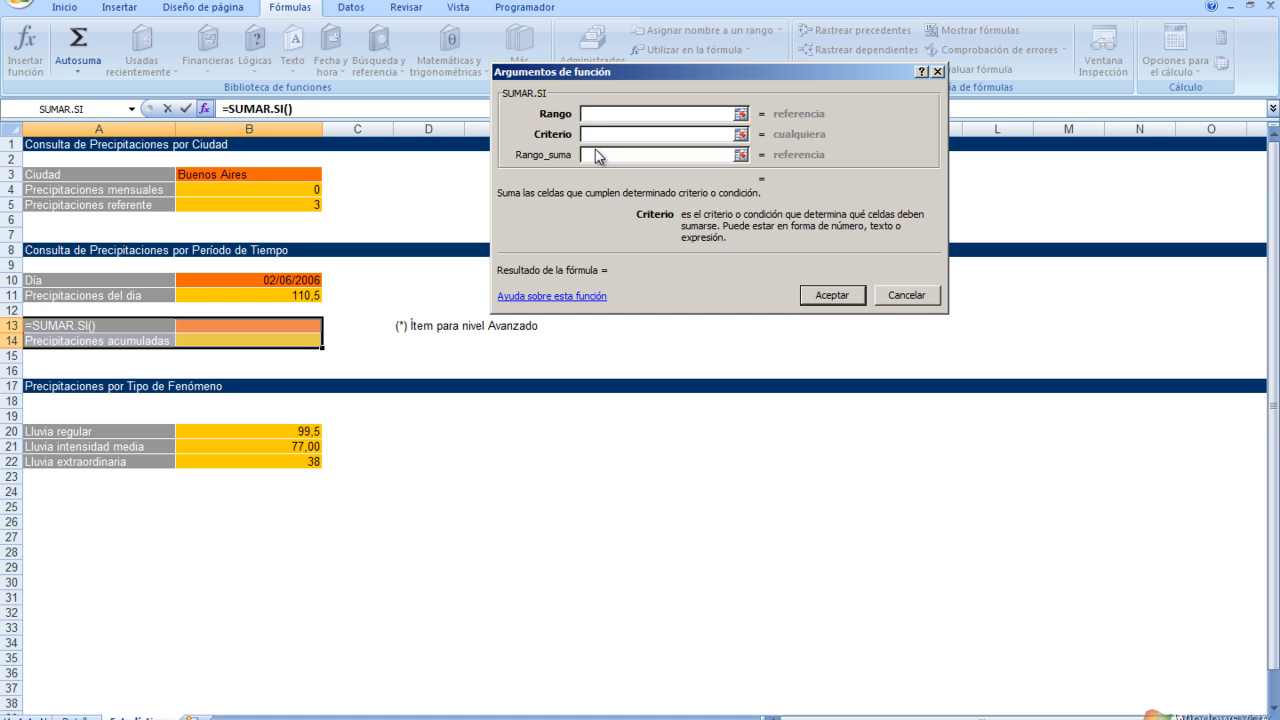
{"action": "left_click", "coordinate": [904, 294]}
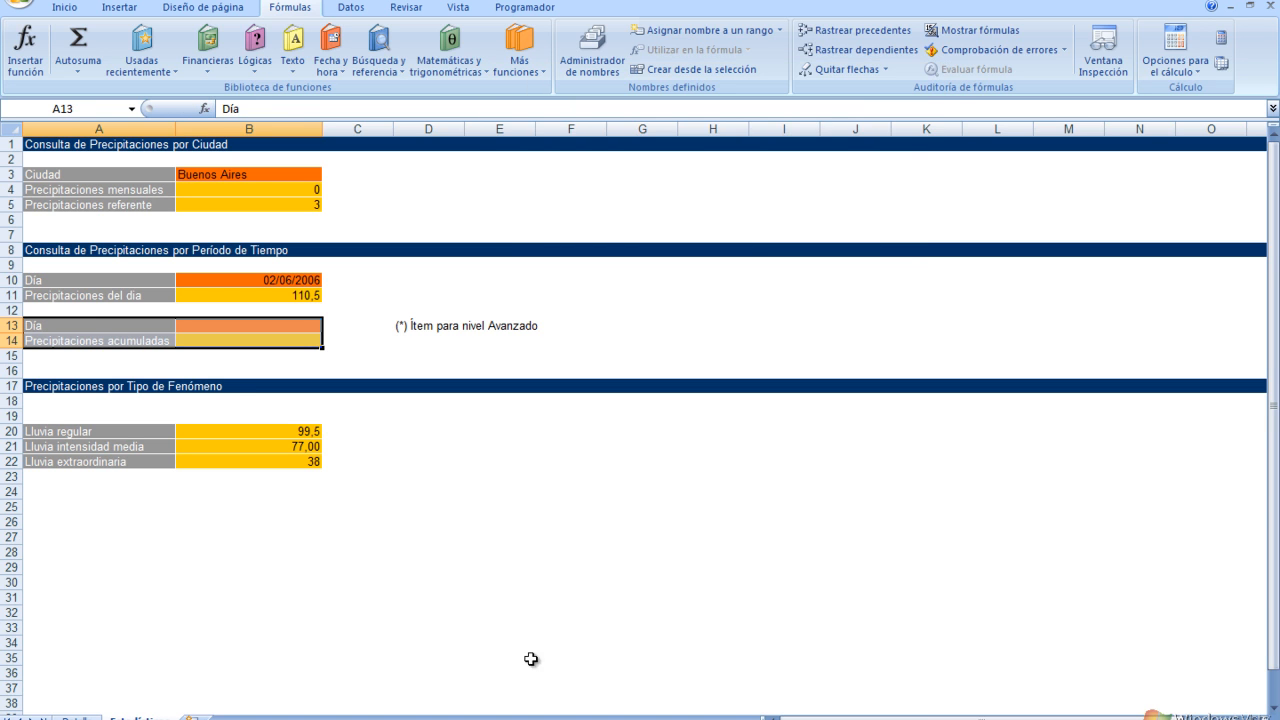
Step: Reread point 1 of Ejercicio 18 in the PDF and check the matching locality and rainfall data on the Detalle sheet
{"action": "left_click", "coordinate": [702, 718]}
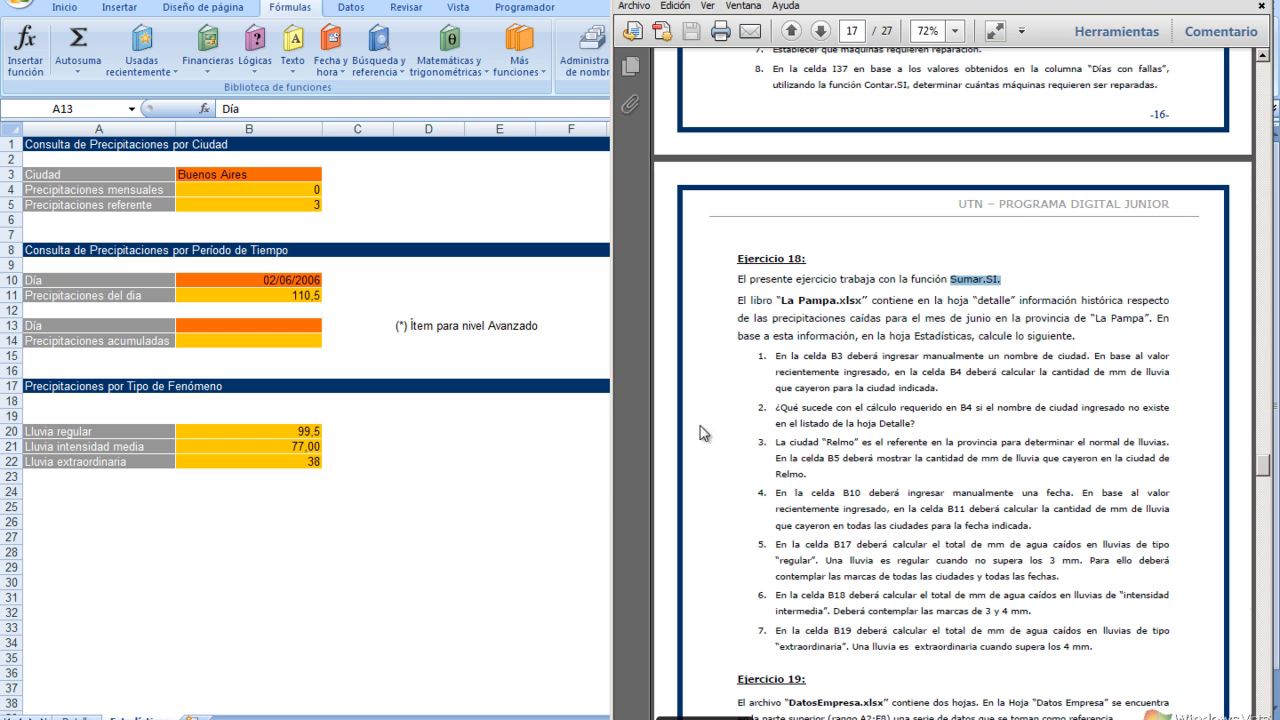
{"action": "left_click", "coordinate": [780, 363]}
{"action": "left_click_drag", "start_coordinate": [780, 362], "coordinate": [943, 382]}
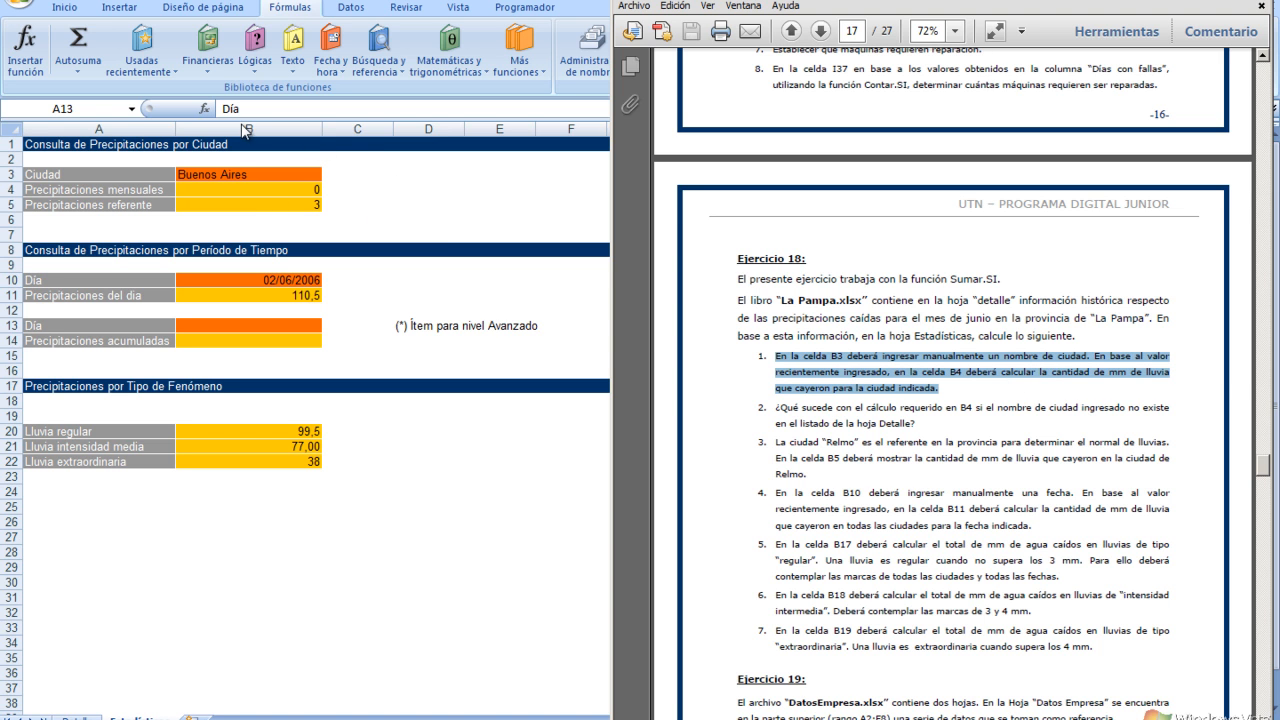
{"action": "left_click", "coordinate": [84, 718]}
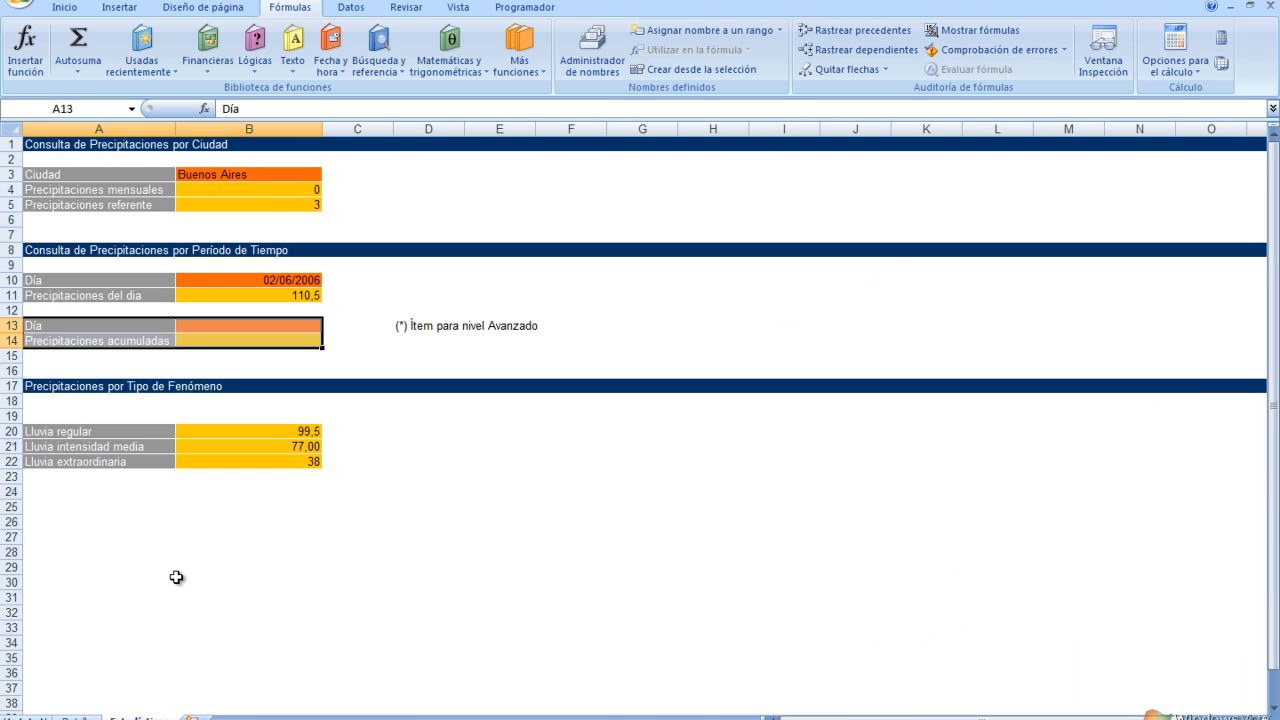
{"action": "left_click", "coordinate": [77, 718]}
{"action": "scroll", "coordinate": [114, 206], "scroll_direction": "up", "scroll_amount": 12}
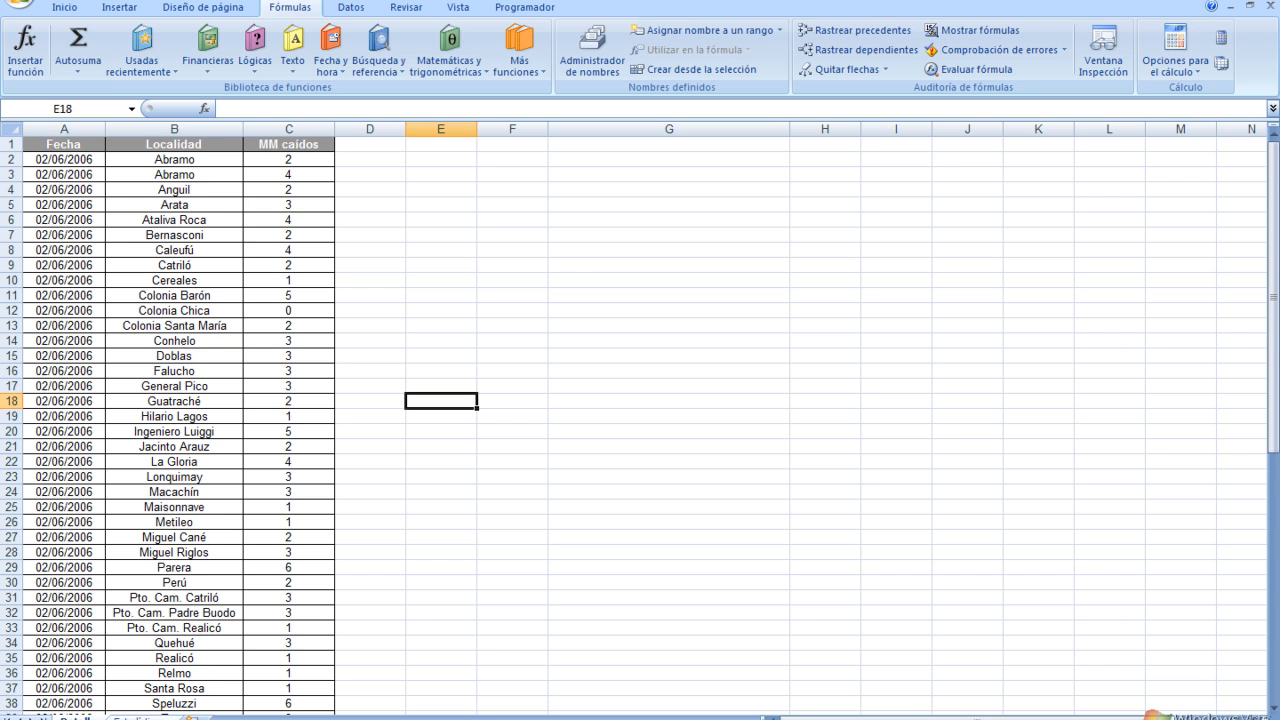
Step: Clear the city name from cell B3 on the Estadísticas sheet
{"action": "left_click", "coordinate": [130, 718]}
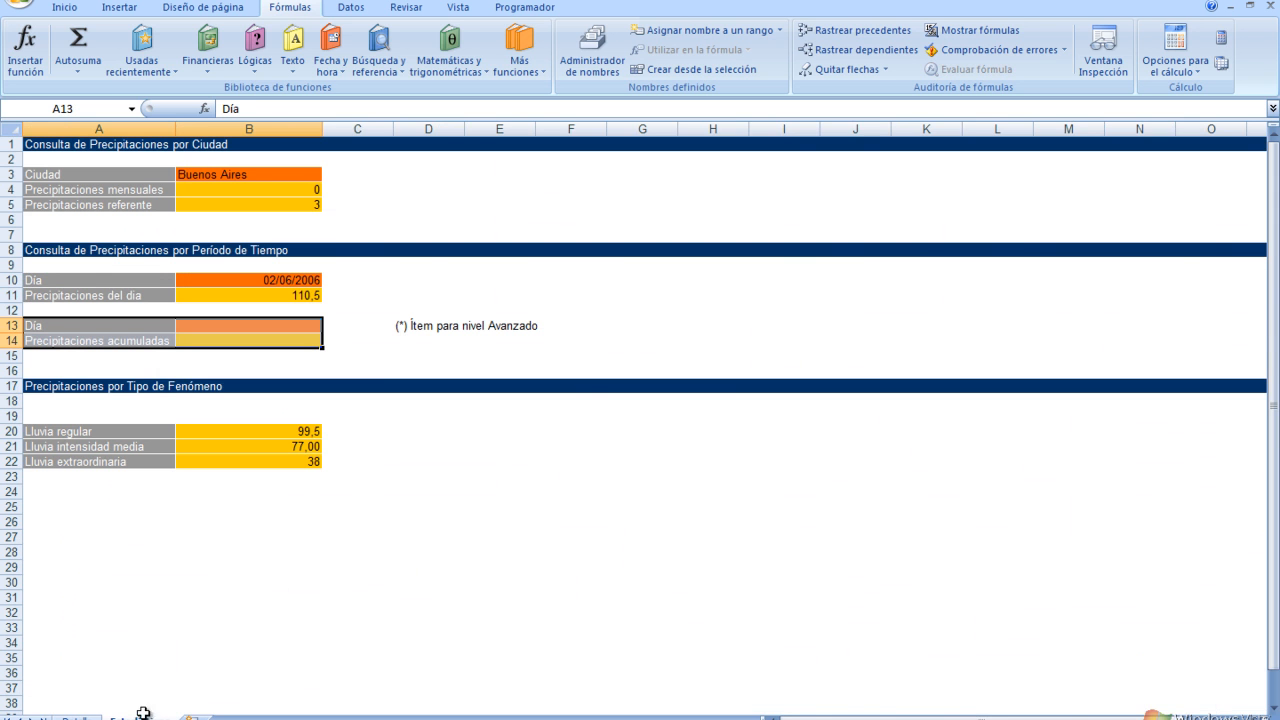
{"action": "left_click", "coordinate": [268, 175]}
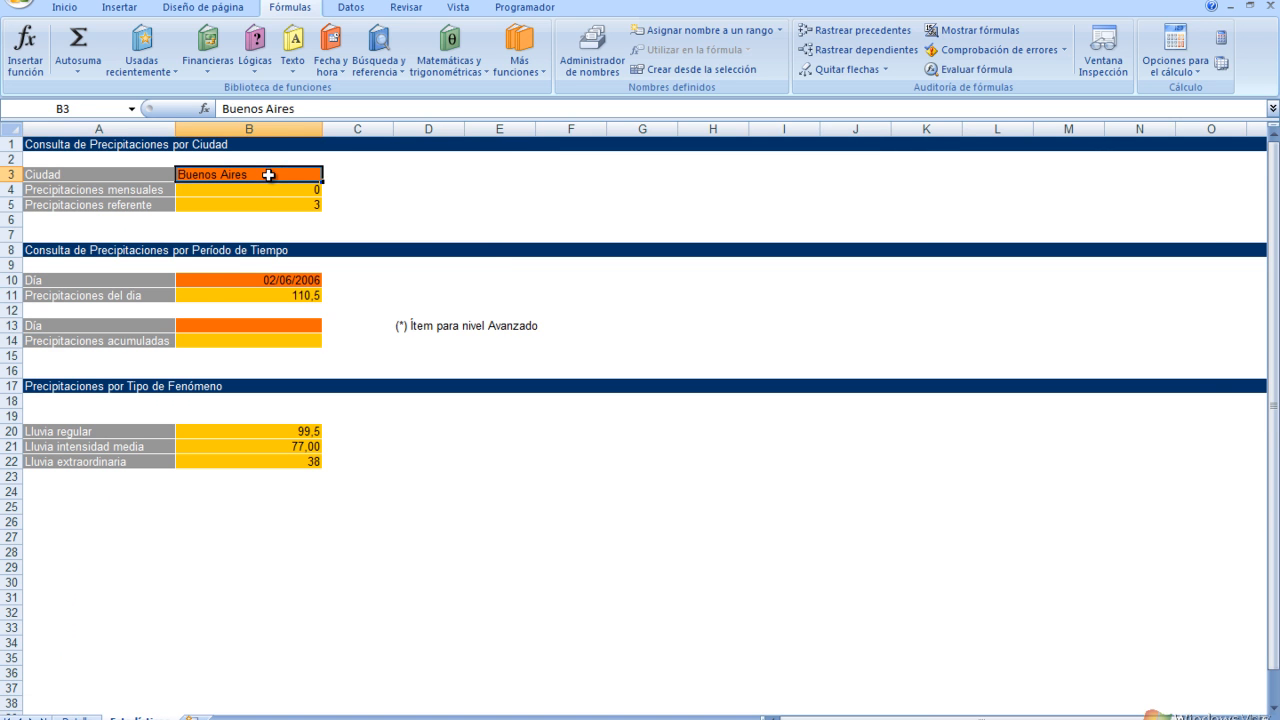
{"action": "key", "text": "Delete"}
Step: Replace the formula in B4 with a new SUMAR.SI formula that evaluates the localities in Detalle!B2:B68
{"action": "left_click", "coordinate": [243, 191]}
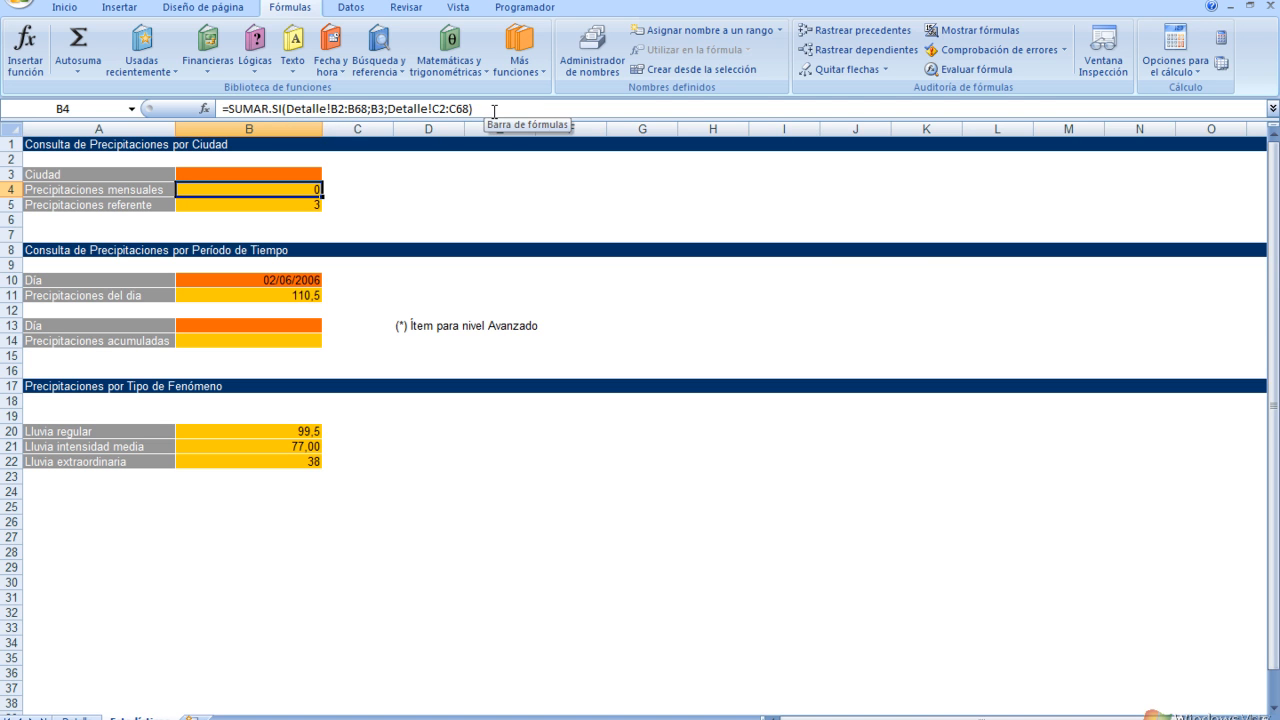
{"action": "left_click_drag", "start_coordinate": [494, 111], "coordinate": [222, 110]}
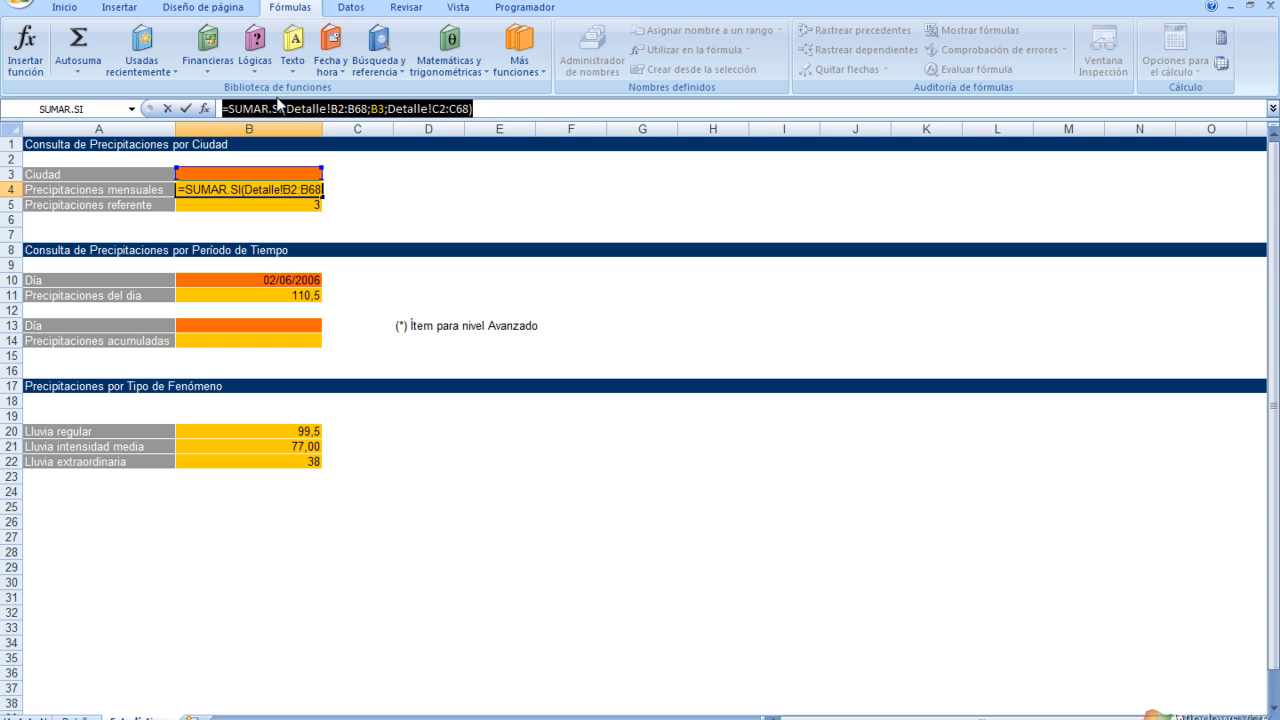
{"action": "type", "text": "="}
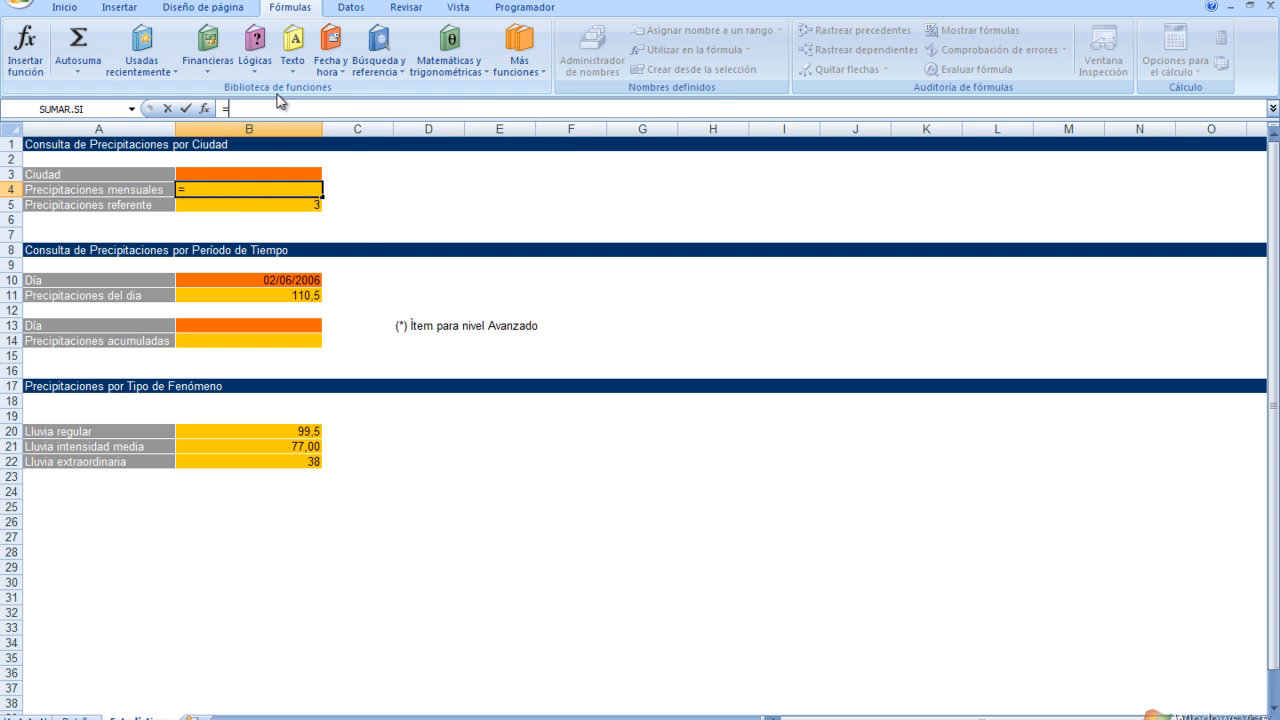
{"action": "type", "text": "suma"}
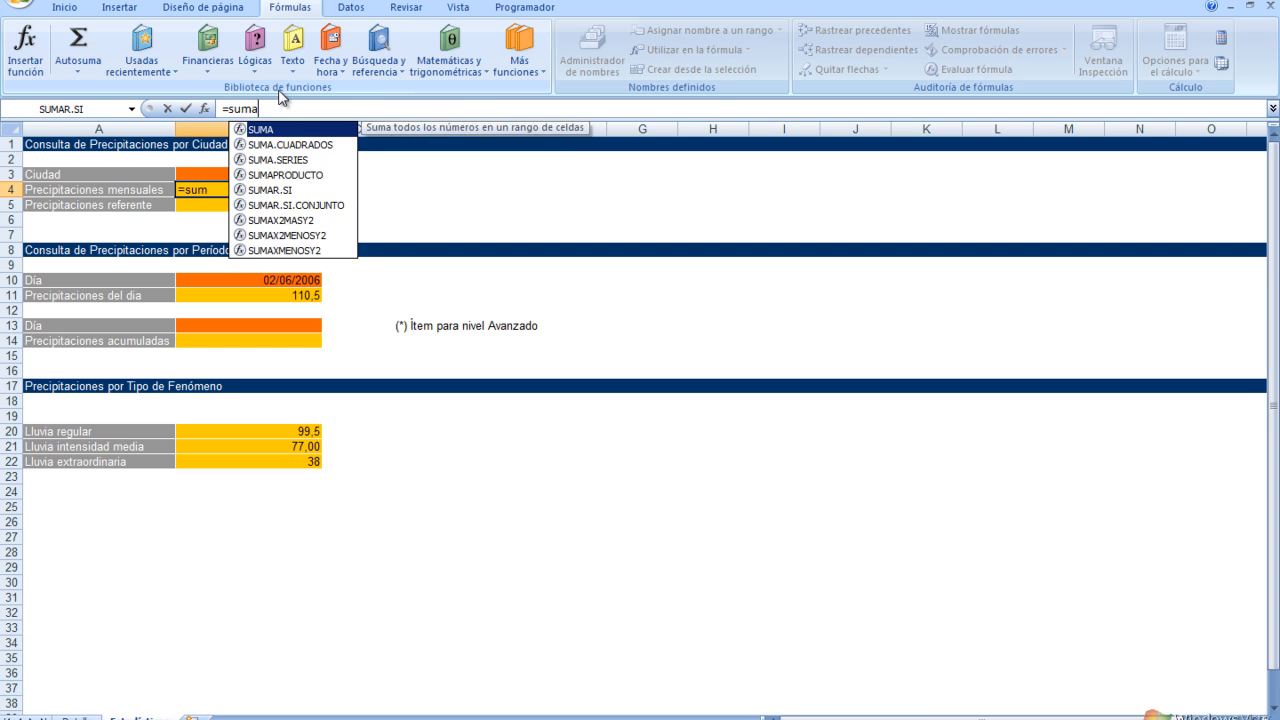
{"action": "type", "text": "r.si("}
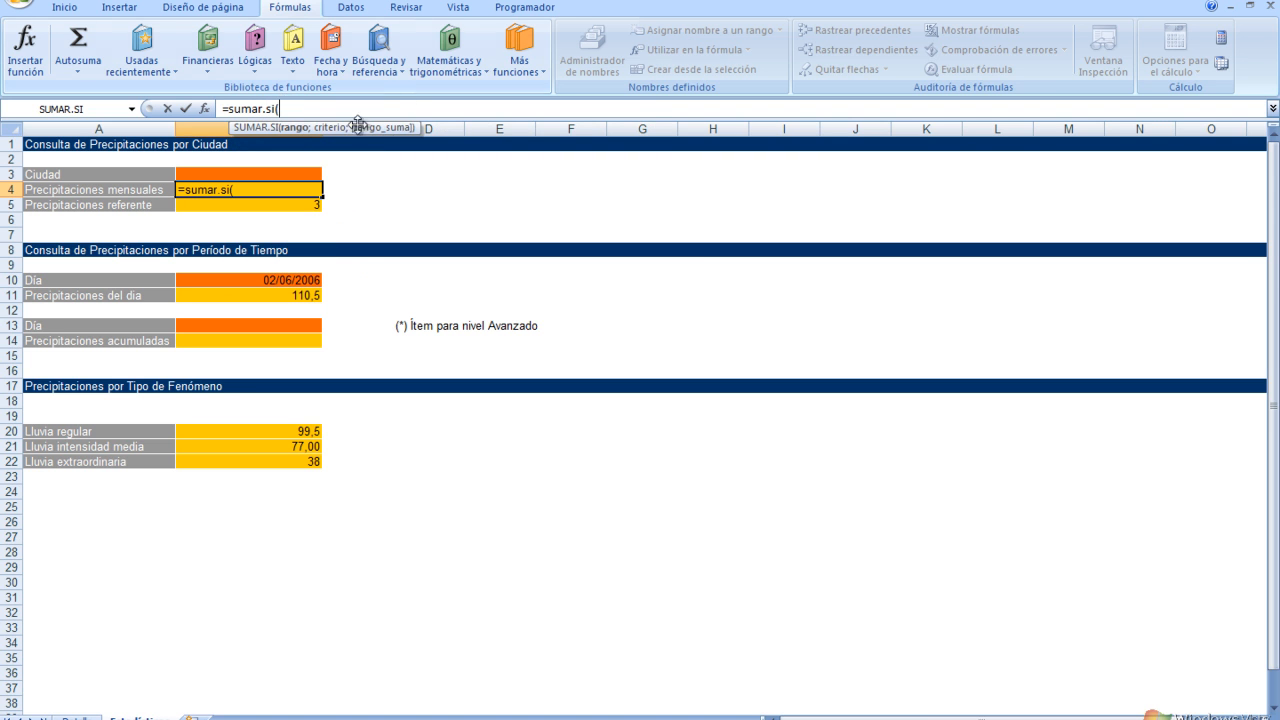
{"action": "left_click", "coordinate": [82, 717]}
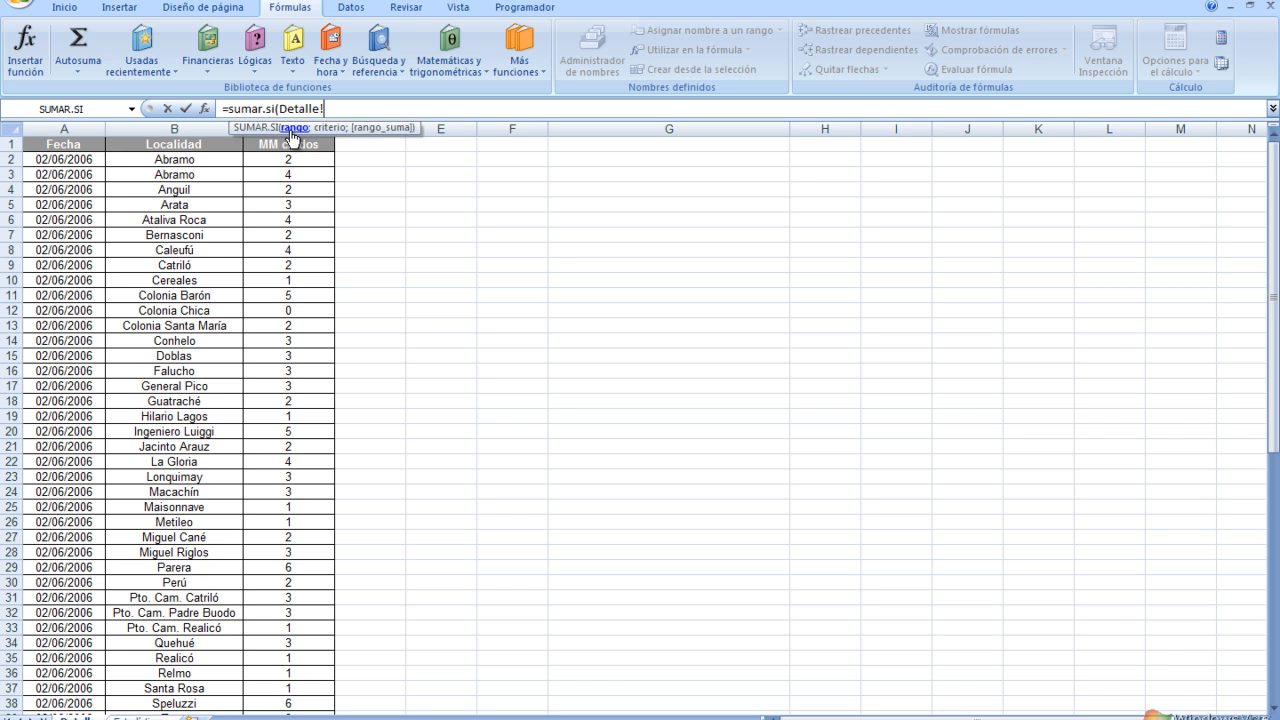
{"action": "left_click_drag", "start_coordinate": [176, 160], "coordinate": [185, 690]}
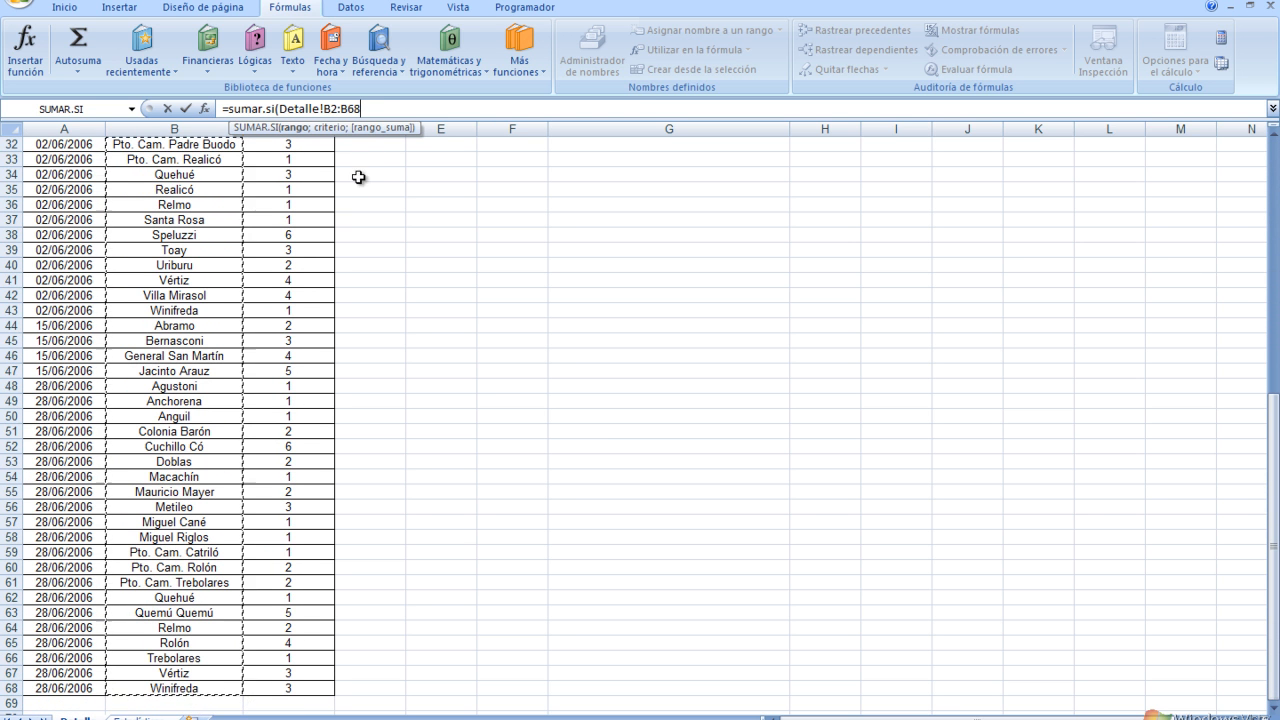
{"action": "type", "text": ";"}
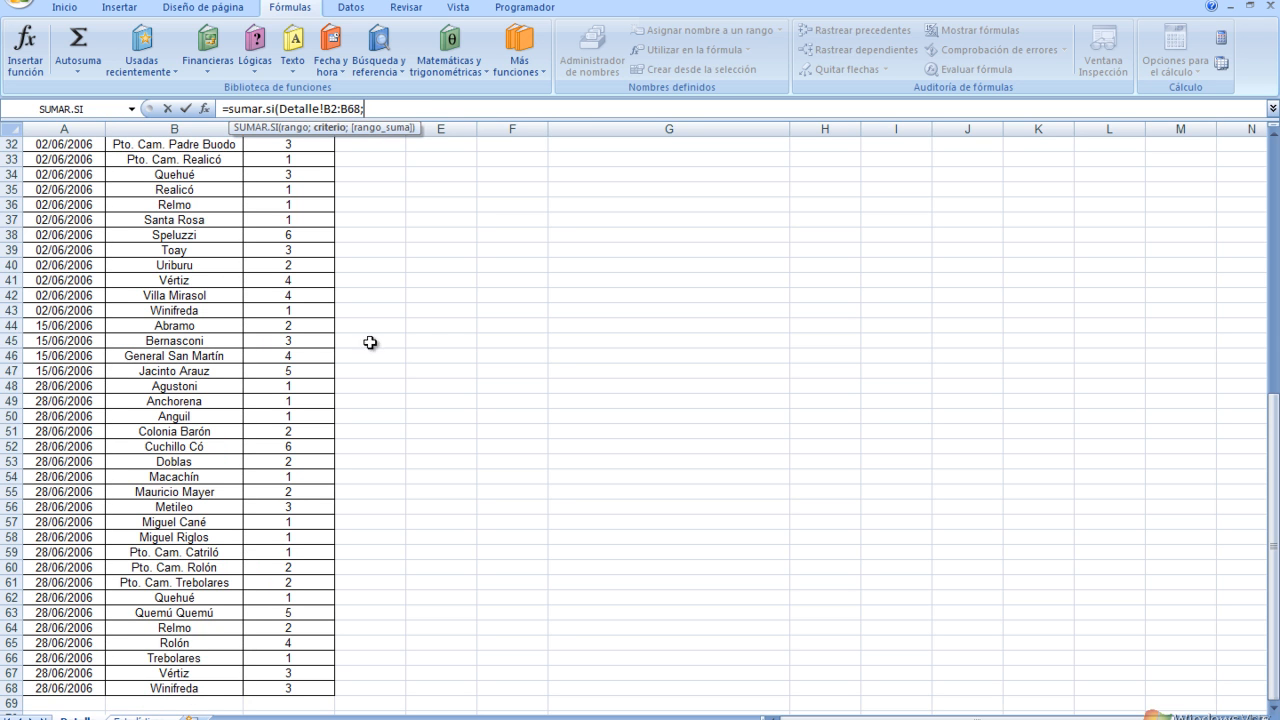
Step: Complete the B4 formula with Estadísticas!B3 as the criterion and Detalle!C2:C68 as the sum range
{"action": "left_click", "coordinate": [130, 718]}
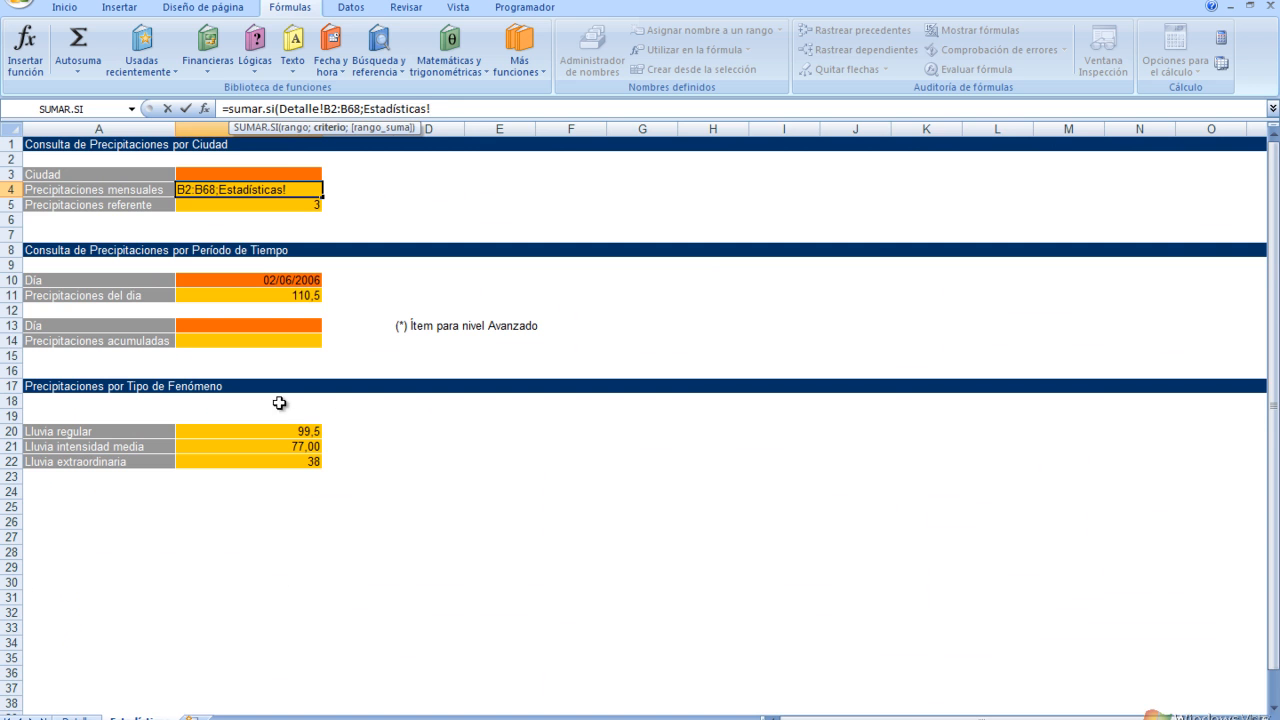
{"action": "left_click", "coordinate": [276, 174]}
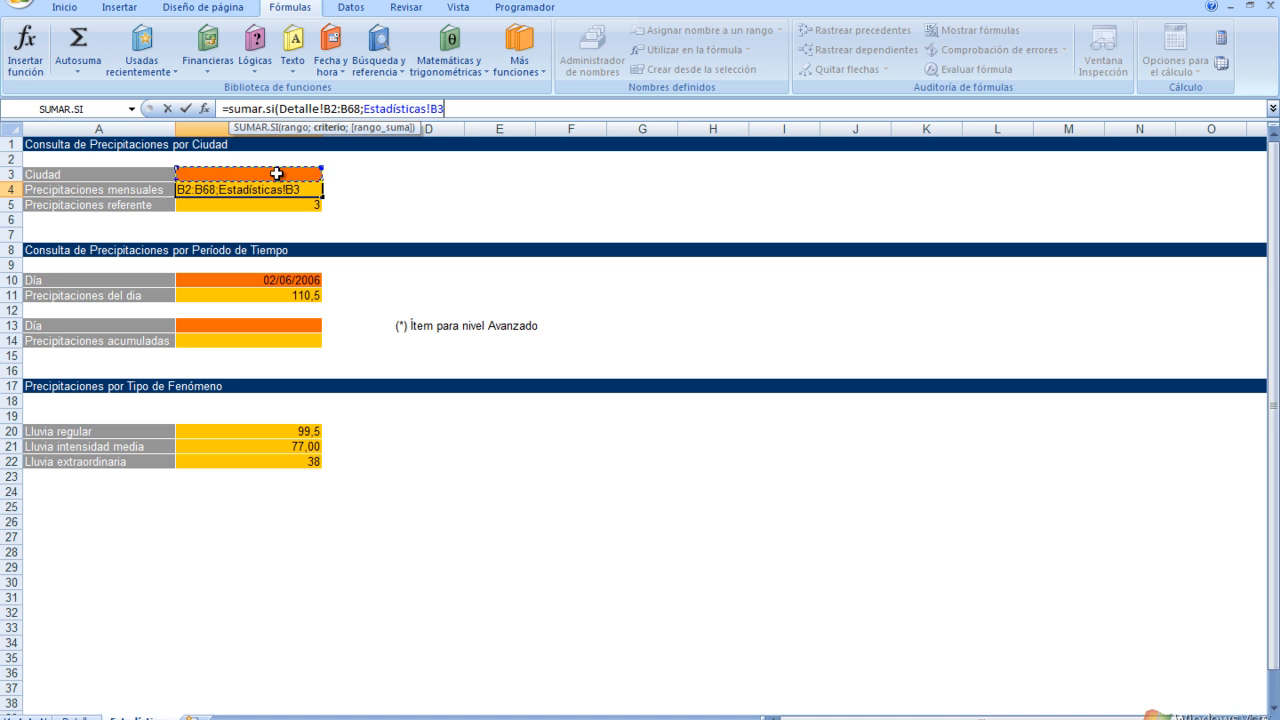
{"action": "type", "text": ";"}
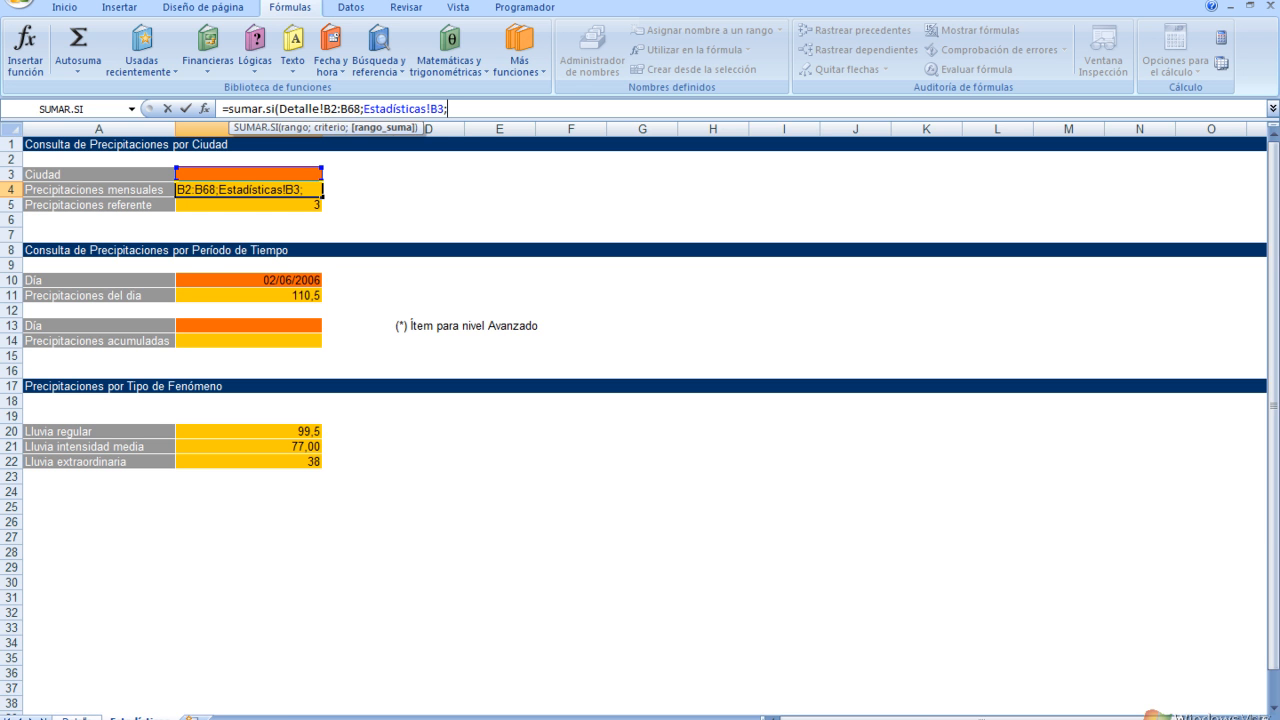
{"action": "left_click", "coordinate": [80, 719]}
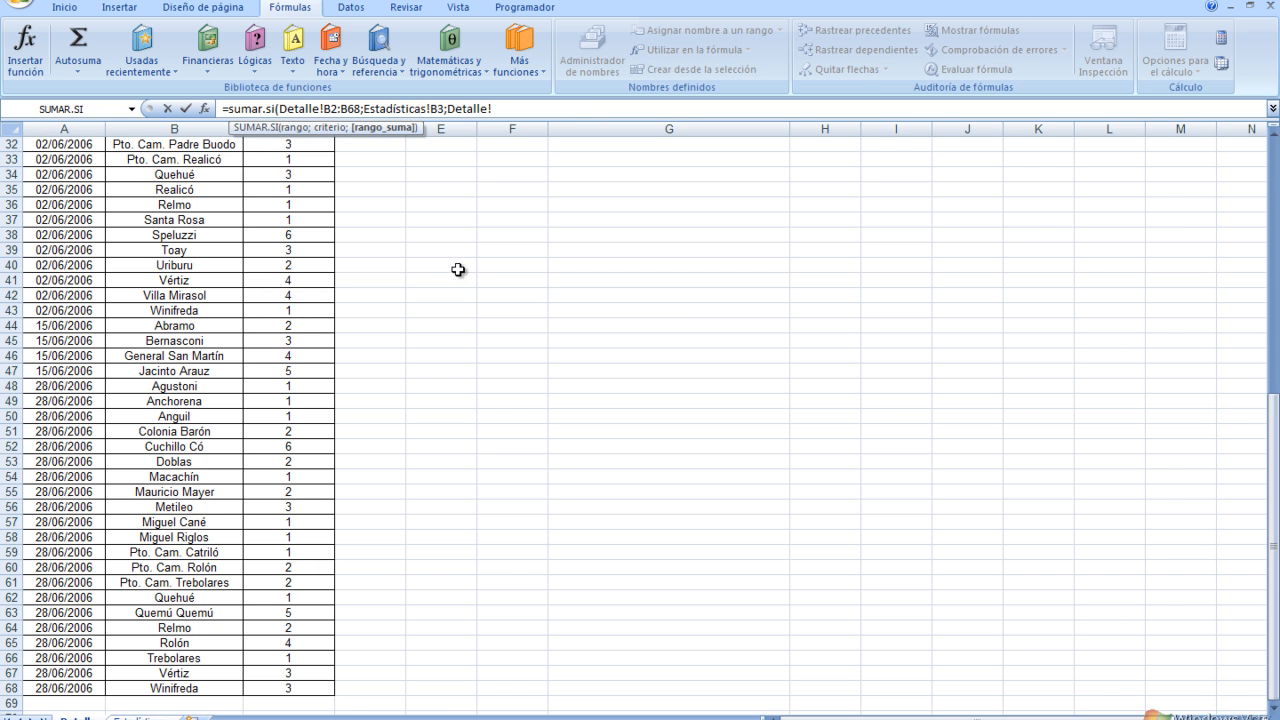
{"action": "left_click_drag", "start_coordinate": [1273, 684], "coordinate": [1273, 418]}
{"action": "left_click_drag", "start_coordinate": [280, 160], "coordinate": [275, 686]}
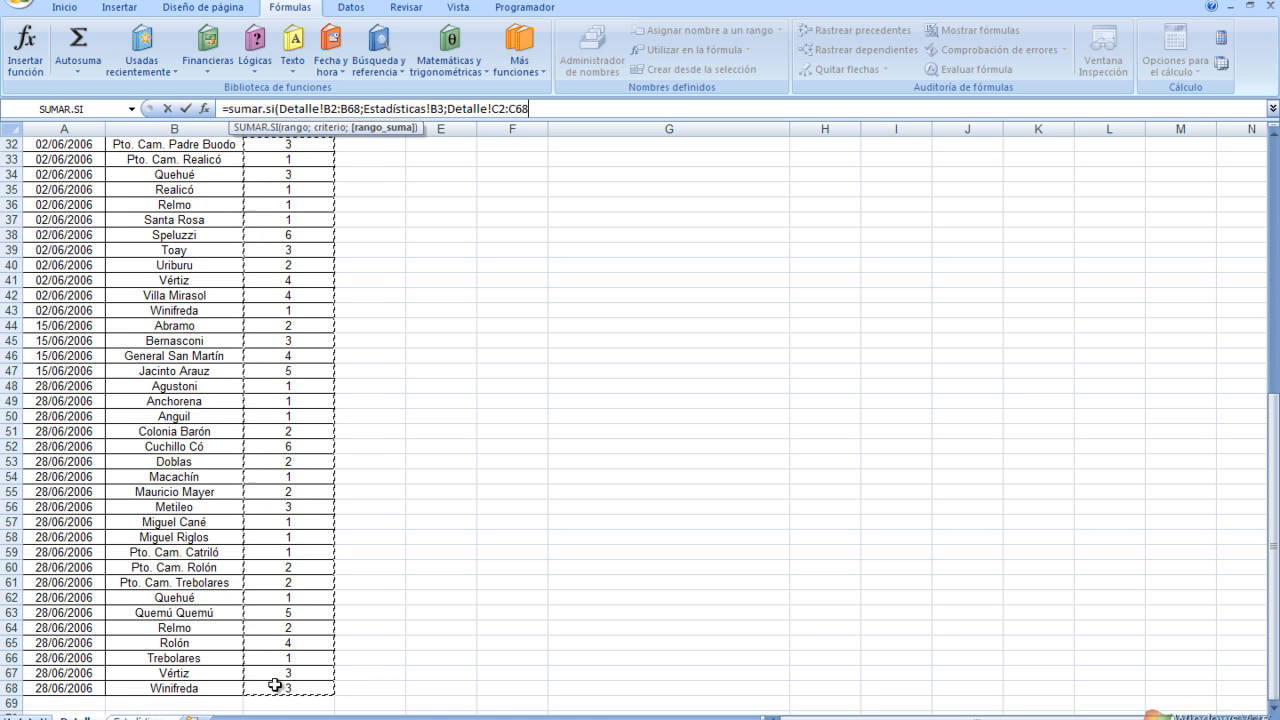
{"action": "type", "text": ")"}
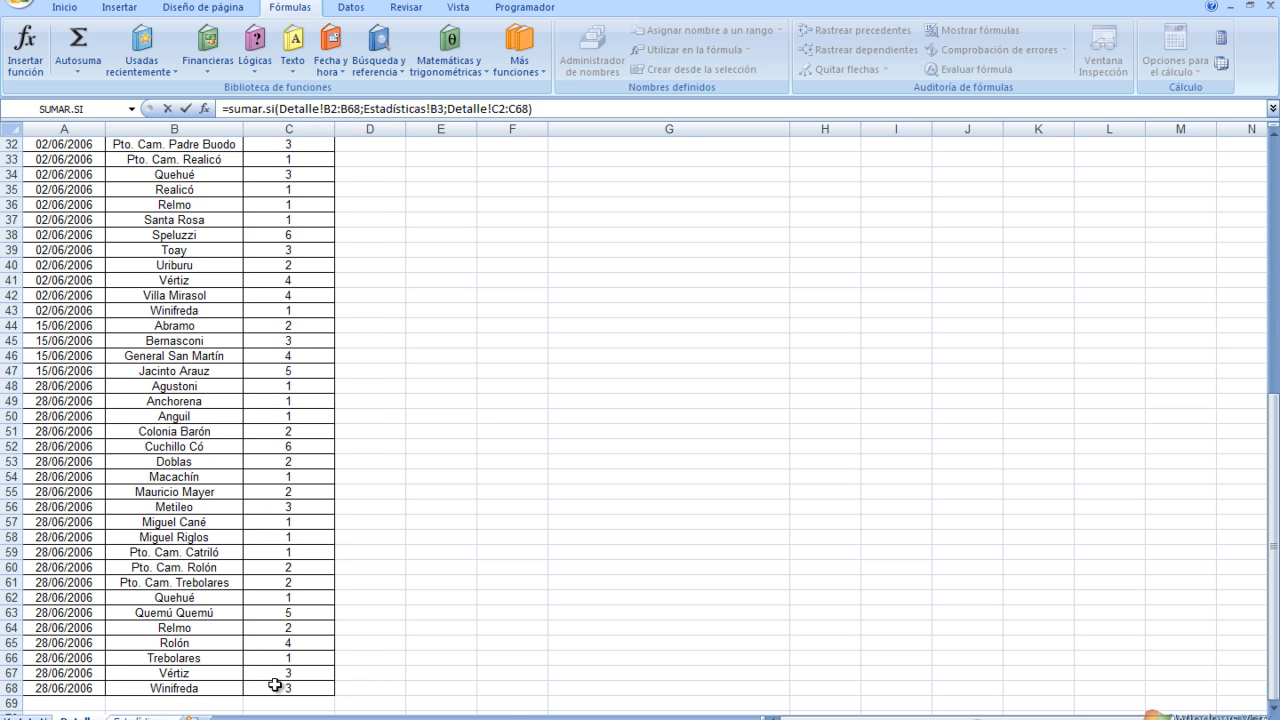
{"action": "key", "text": "Return"}
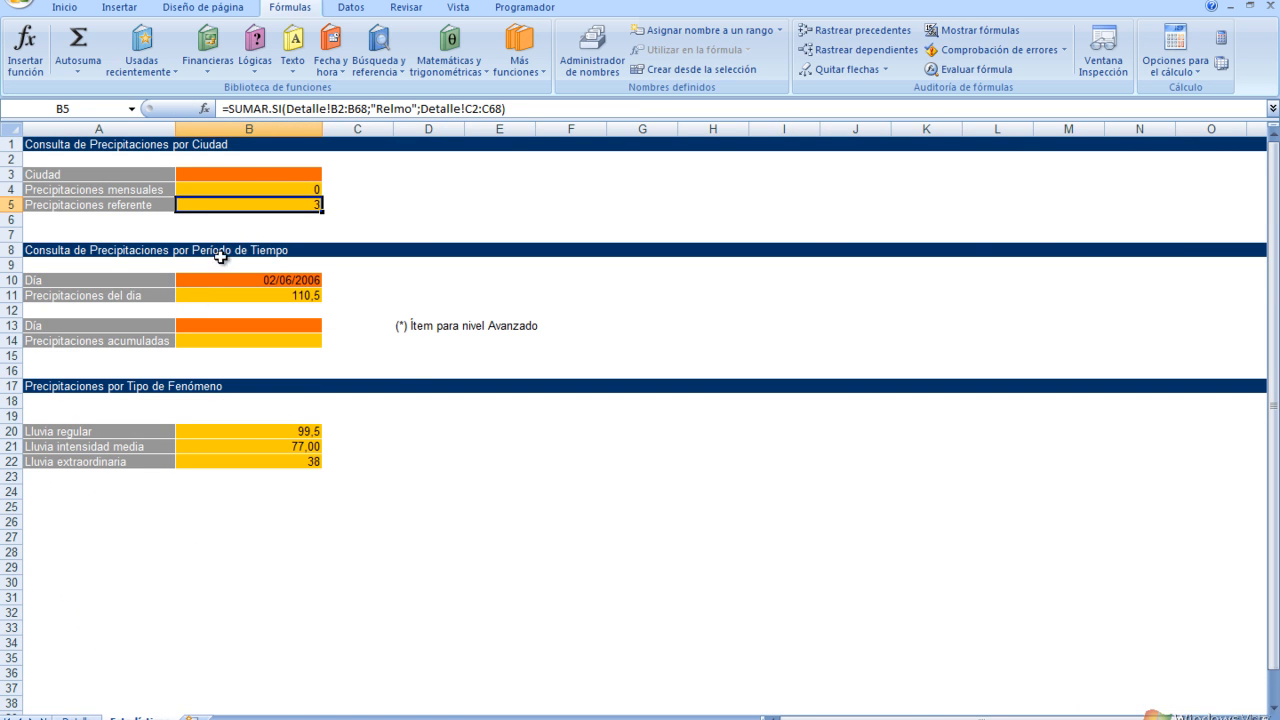
Step: Check the locality names on the Detalle sheet and enter Abramo as the city in cell B3 of Estadísticas
{"action": "left_click", "coordinate": [249, 175]}
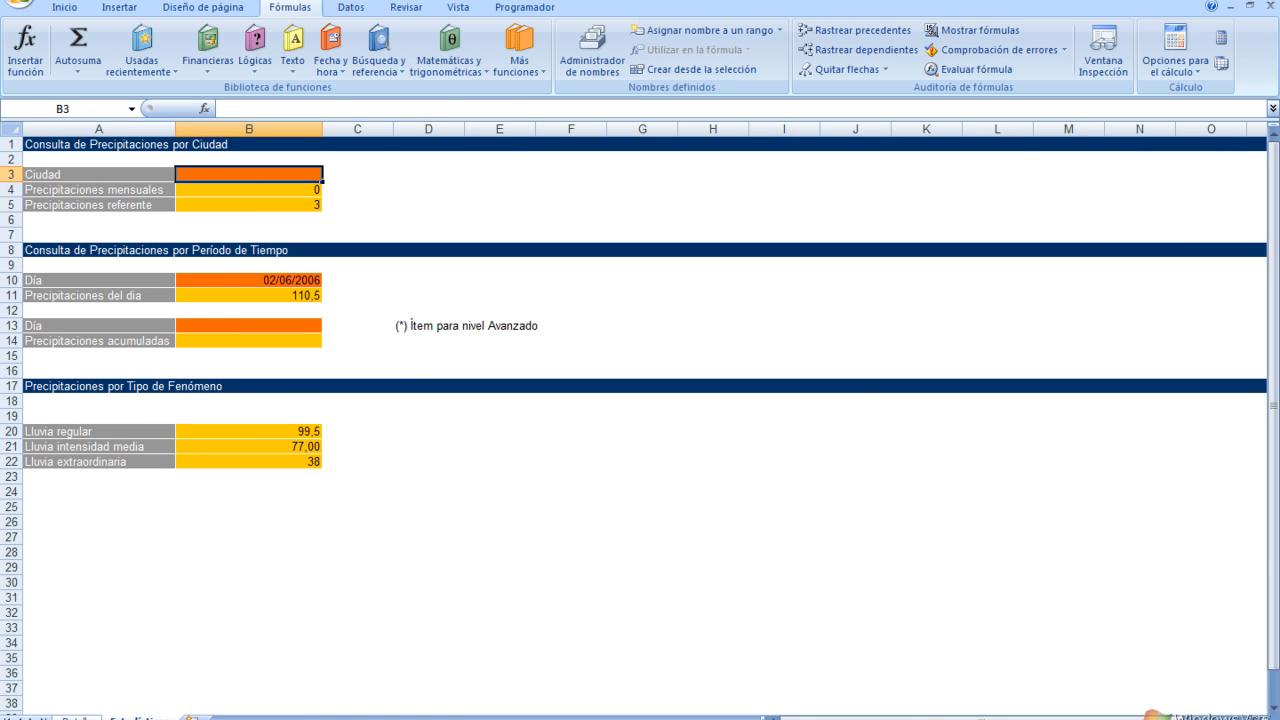
{"action": "left_click", "coordinate": [76, 718]}
{"action": "scroll", "coordinate": [292, 634], "scroll_direction": "up", "scroll_amount": 10}
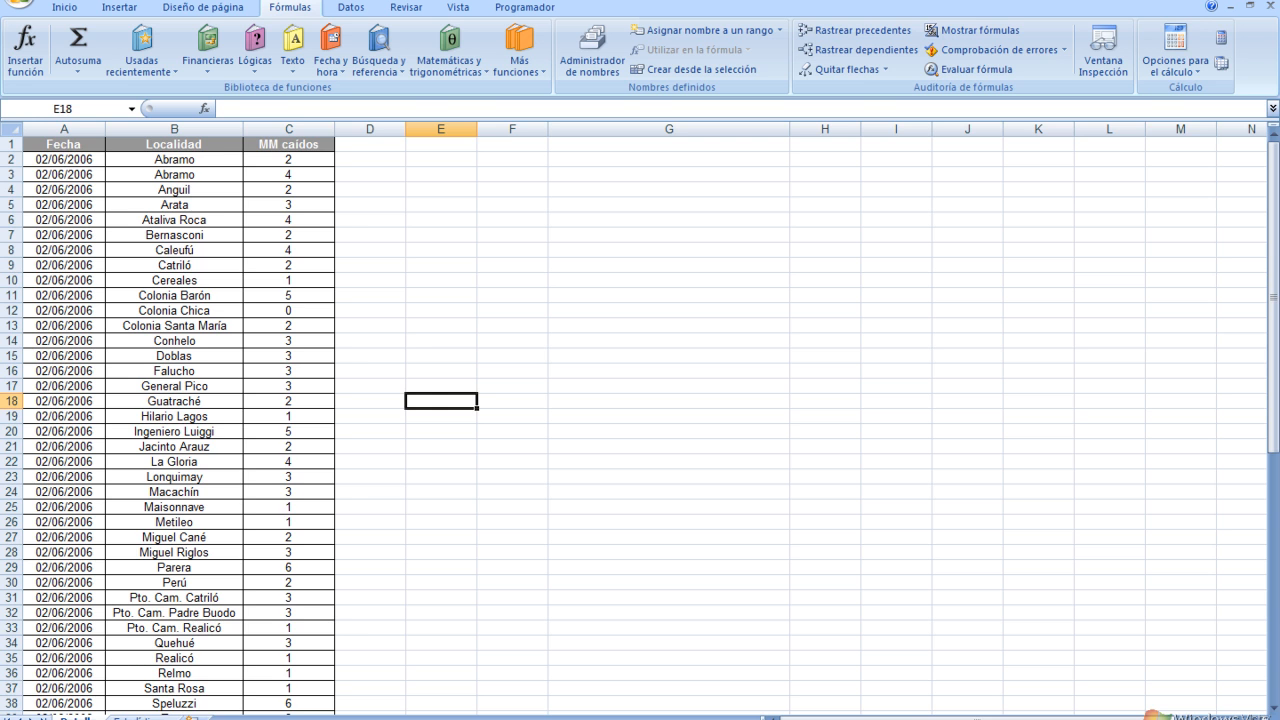
{"action": "left_click", "coordinate": [148, 717]}
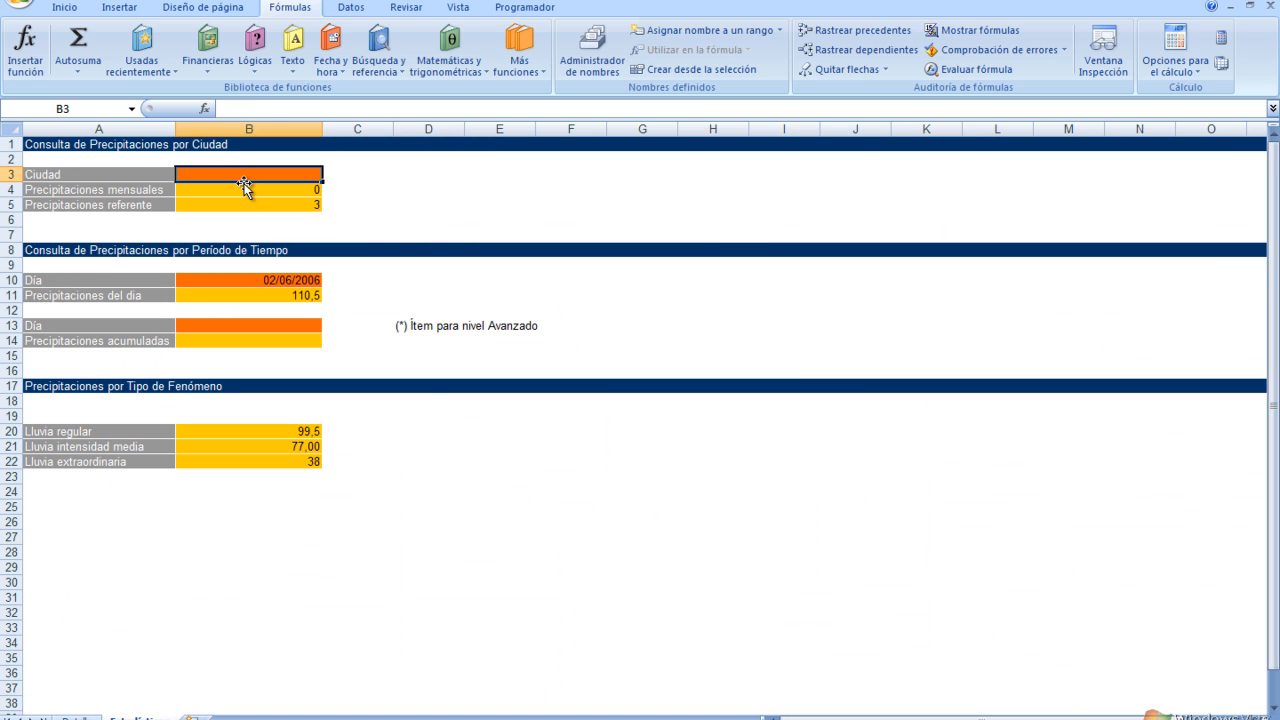
{"action": "type", "text": "Abramo"}
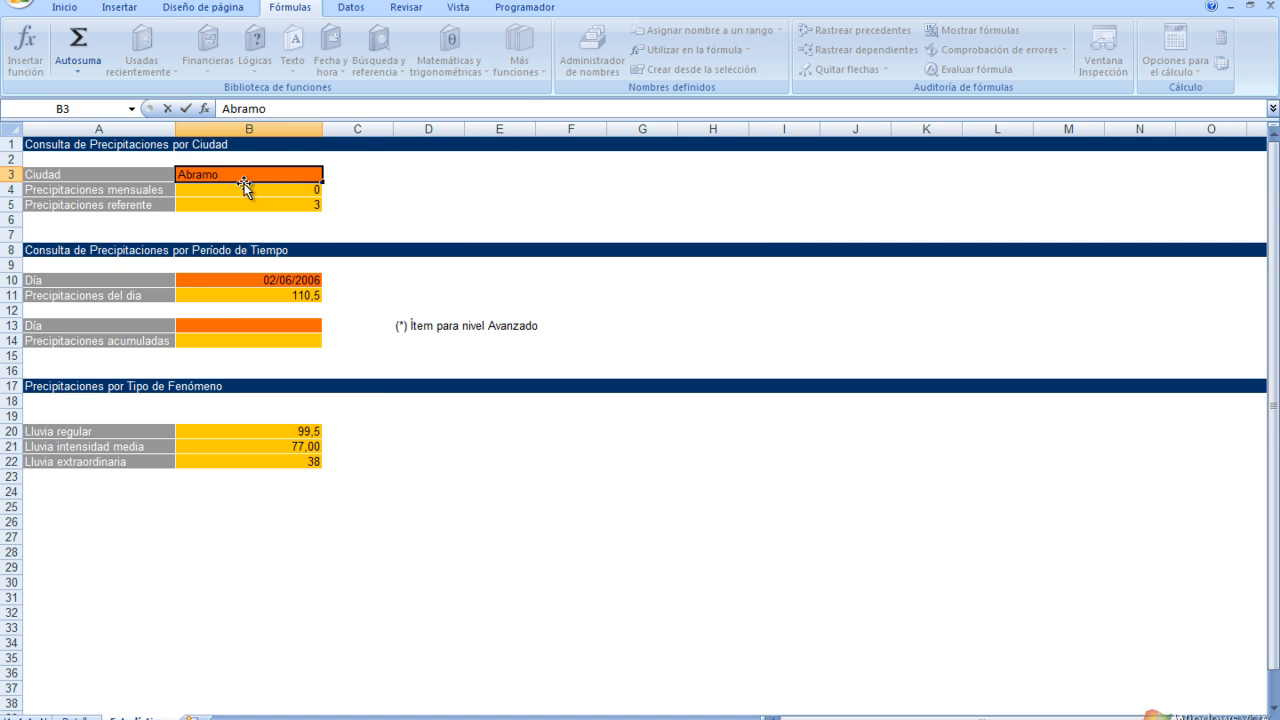
{"action": "key", "text": "Return"}
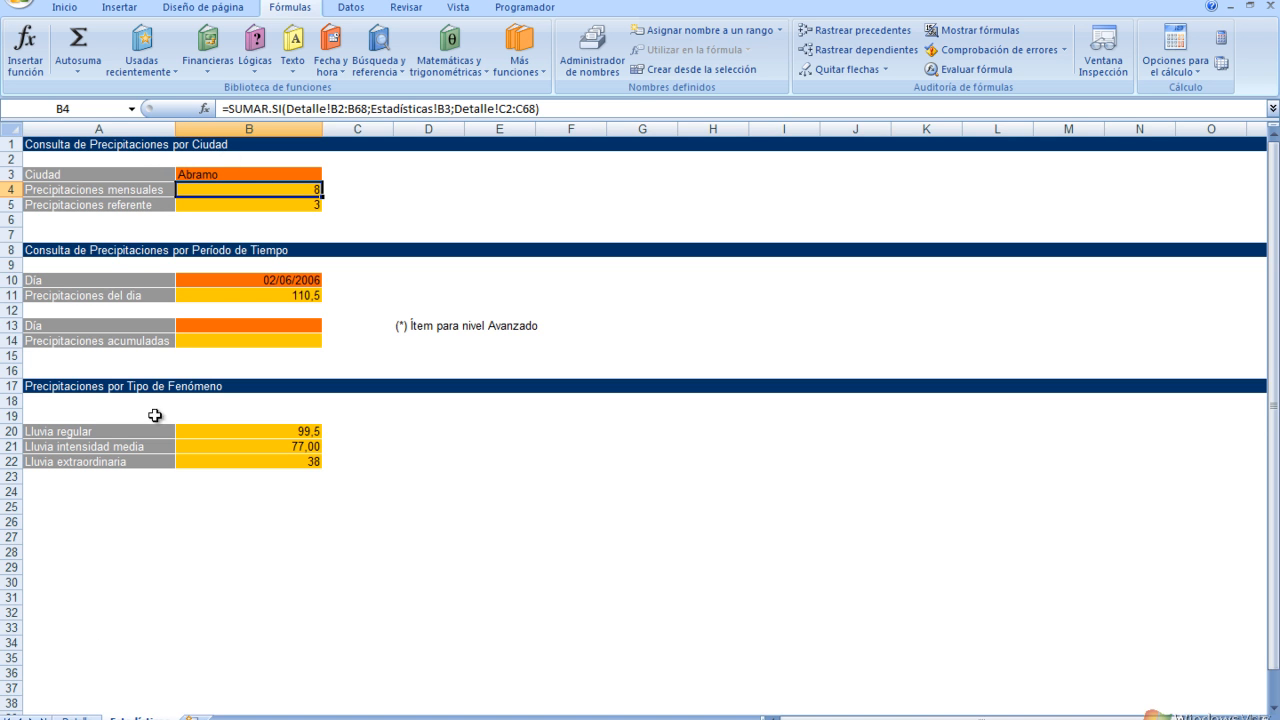
Step: Read point 2 of Ejercicio 18 in the PDF and test an unlisted city by entering Buenos Aires in B3
{"action": "left_click", "coordinate": [220, 174]}
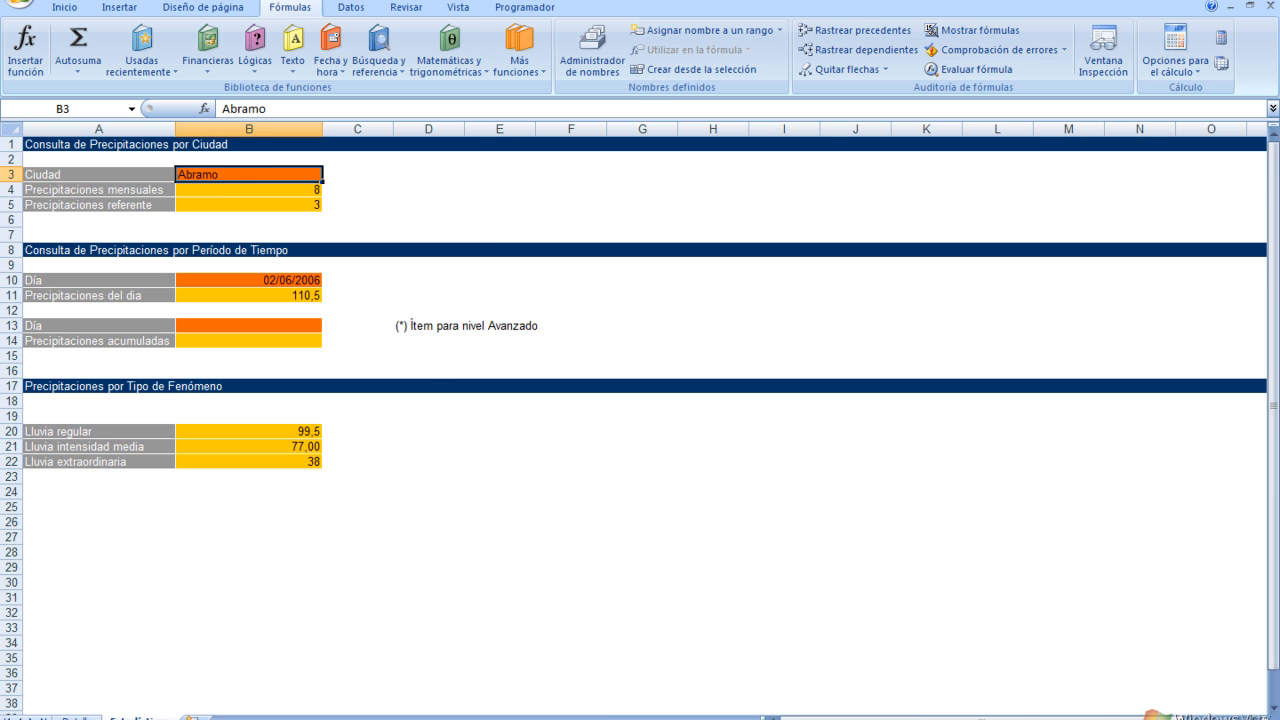
{"action": "key", "text": "alt+Tab"}
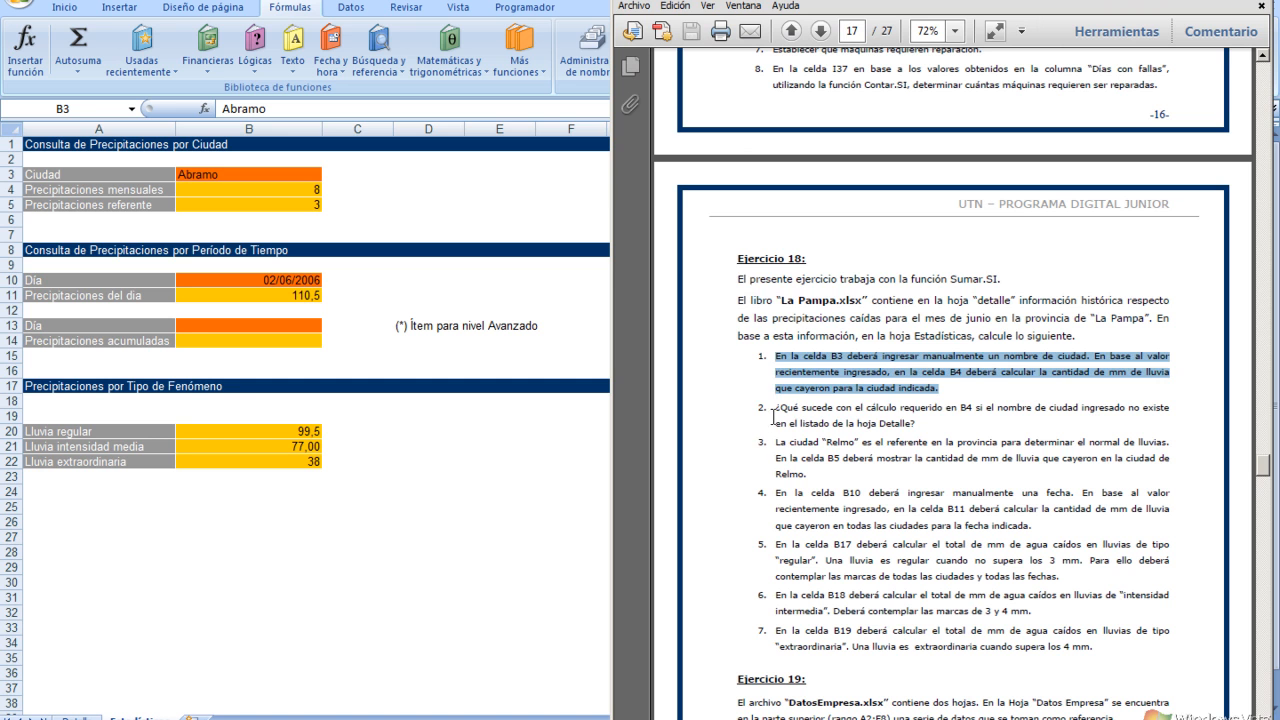
{"action": "left_click_drag", "start_coordinate": [776, 411], "coordinate": [926, 422]}
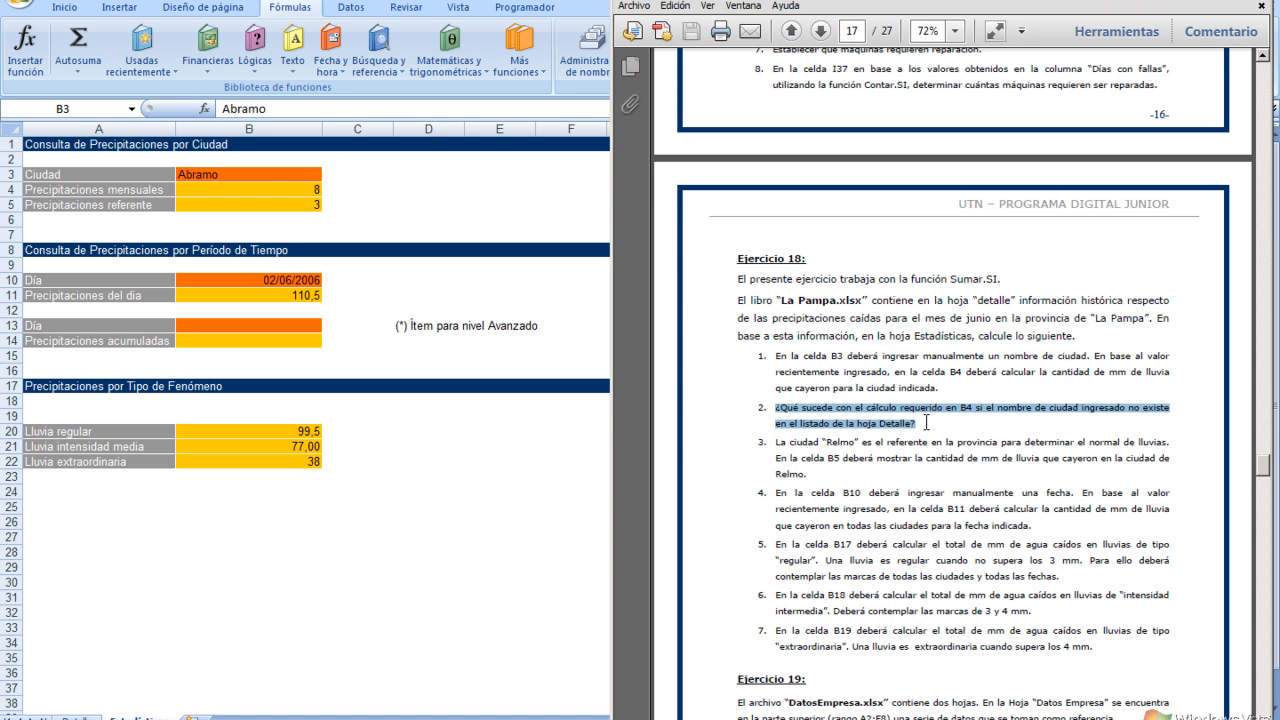
{"action": "left_click", "coordinate": [281, 170]}
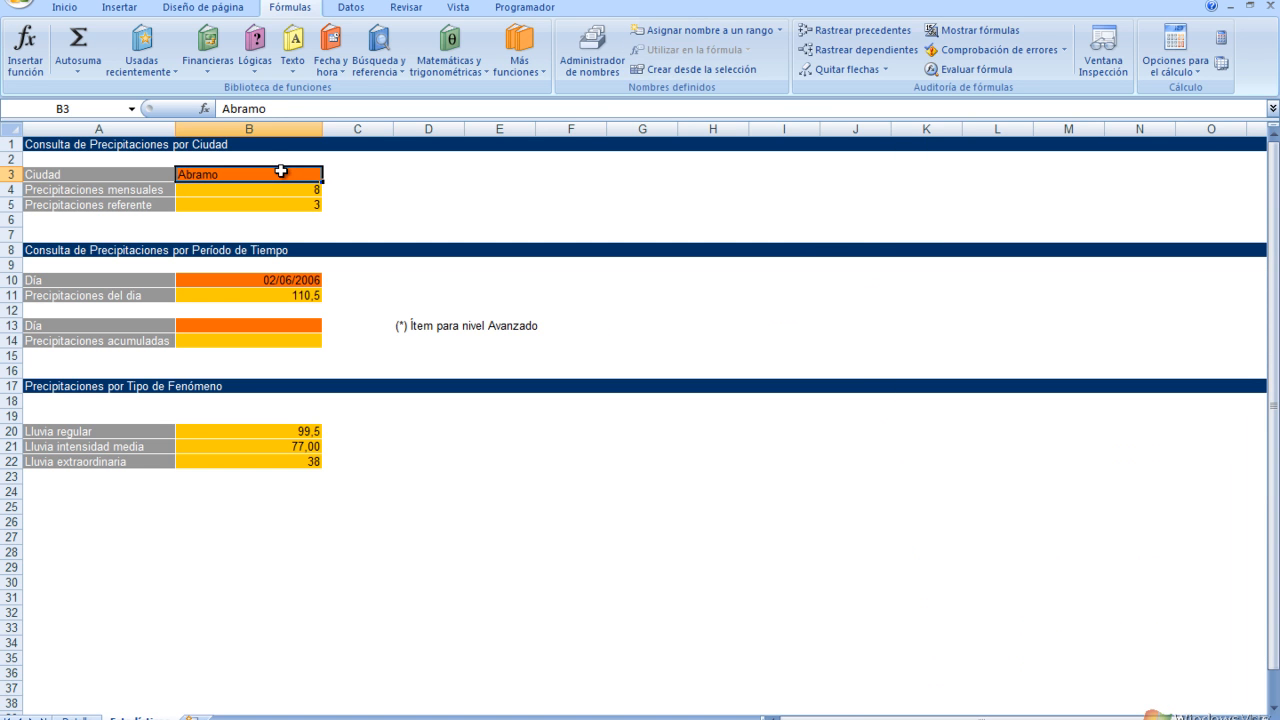
{"action": "type", "text": "Buenos Aires"}
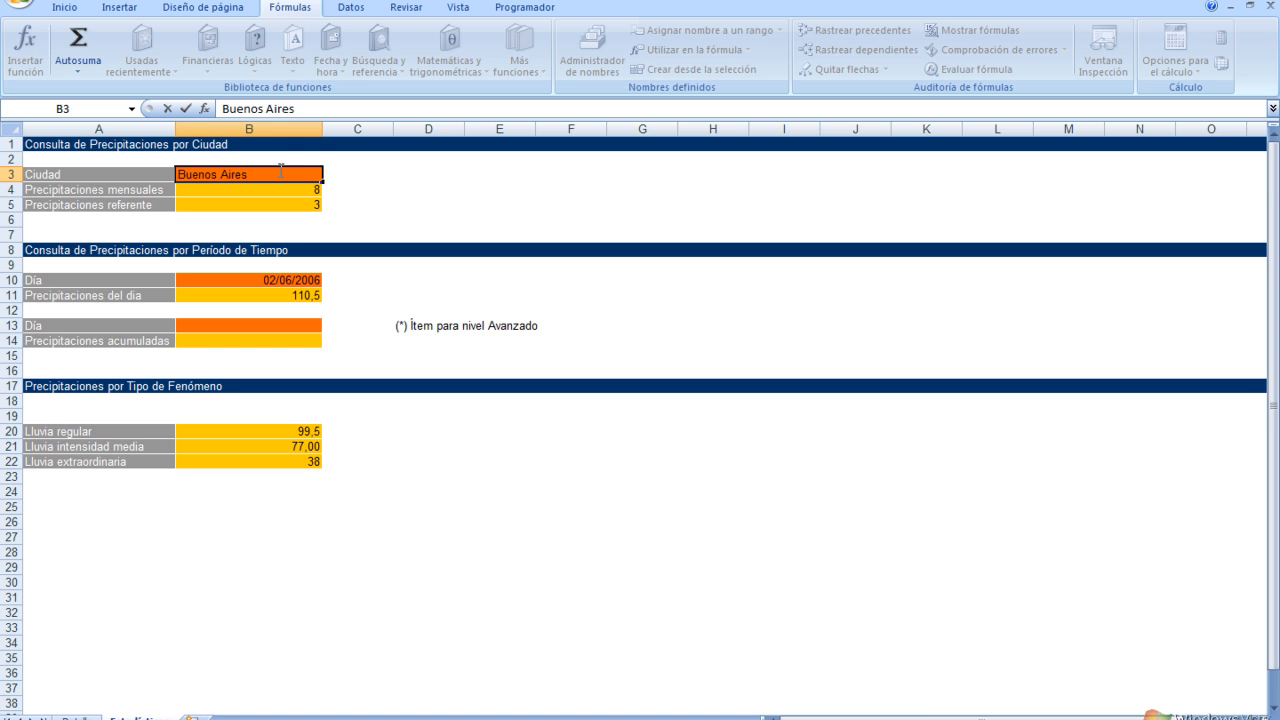
{"action": "key", "text": "Return"}
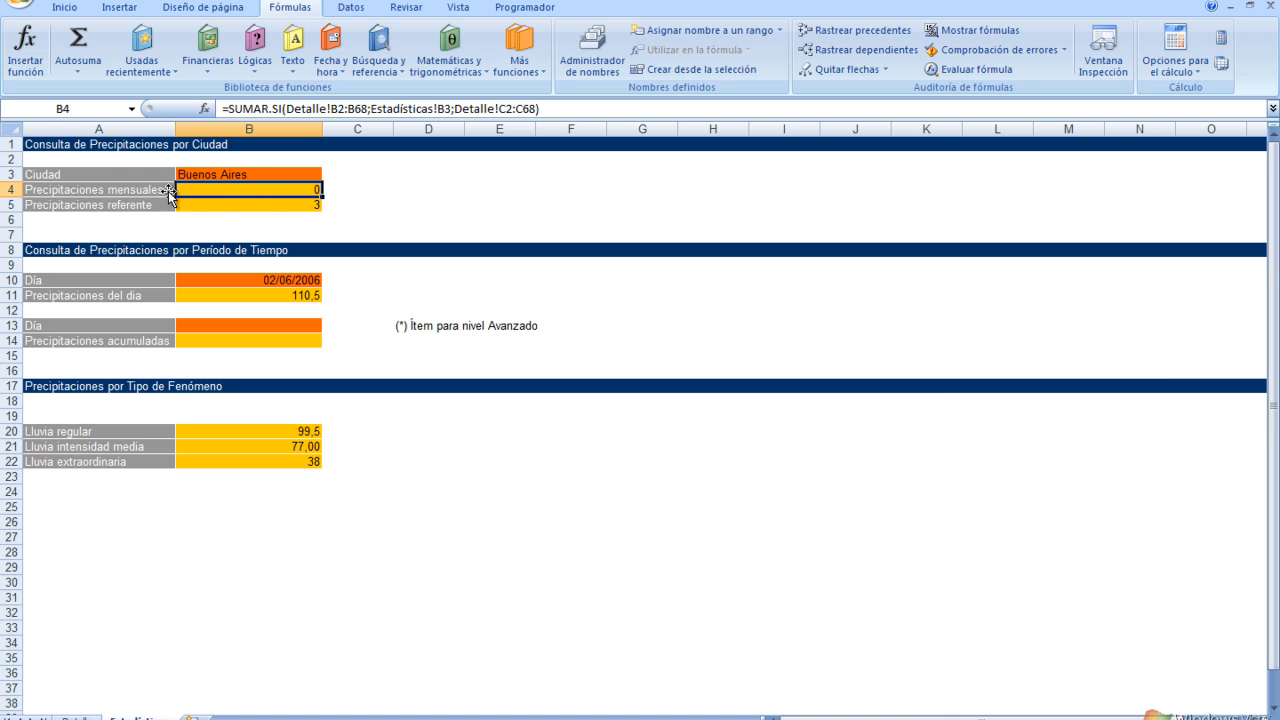
Step: Following point 3 of Ejercicio 18 in the PDF, replace the B5 formula with a new SUMAR.SI formula that evaluates Detalle!B2:B68
{"action": "left_click", "coordinate": [210, 205]}
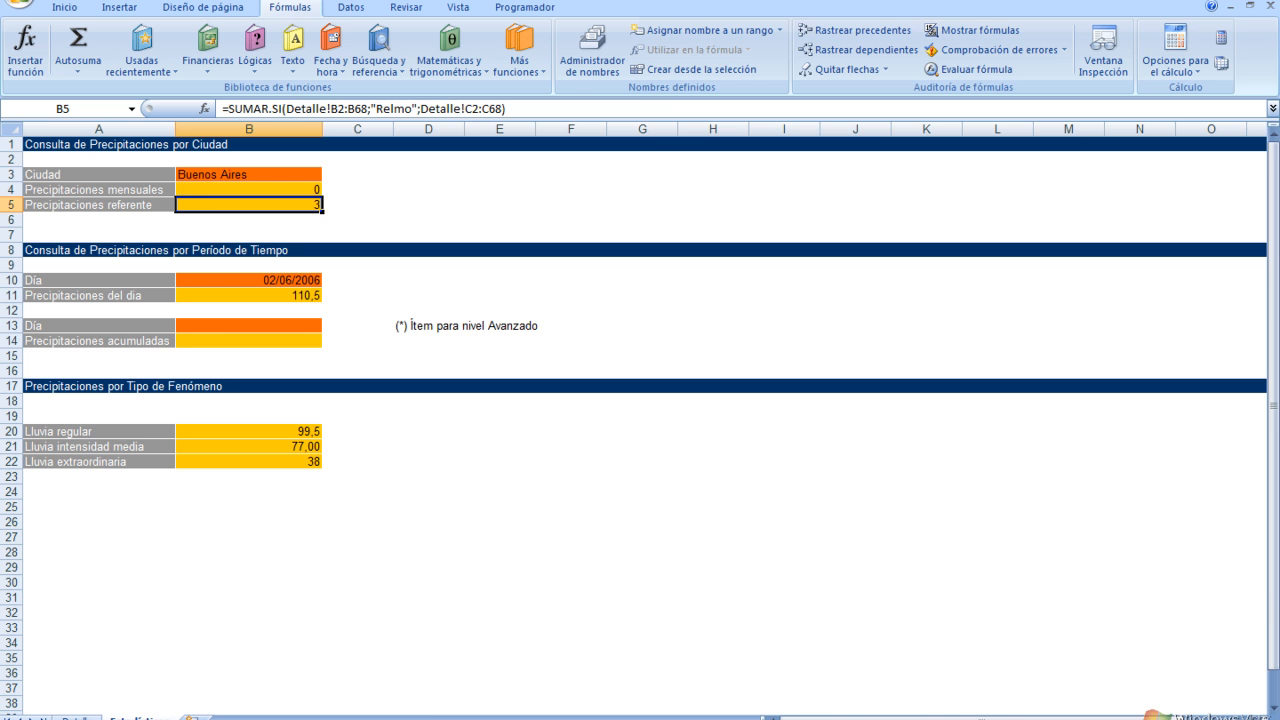
{"action": "left_click", "coordinate": [700, 719]}
{"action": "left_click", "coordinate": [776, 440]}
{"action": "left_click_drag", "start_coordinate": [776, 440], "coordinate": [802, 470]}
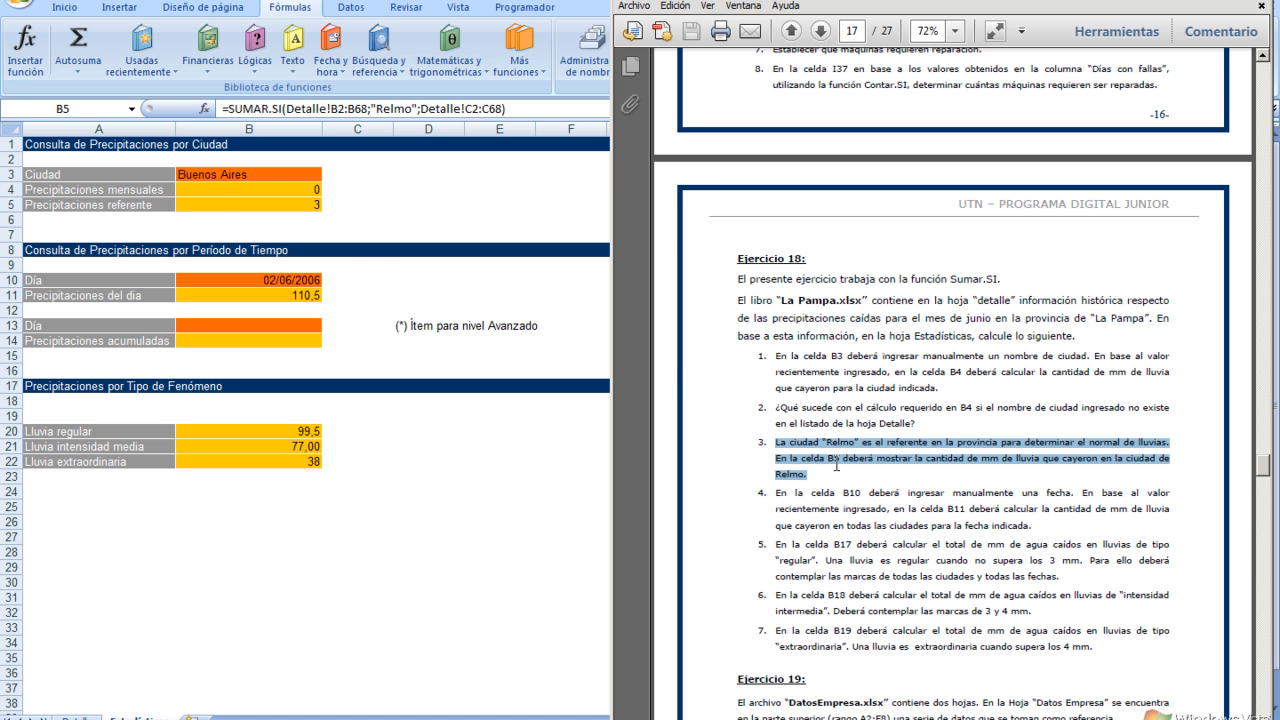
{"action": "left_click", "coordinate": [213, 200]}
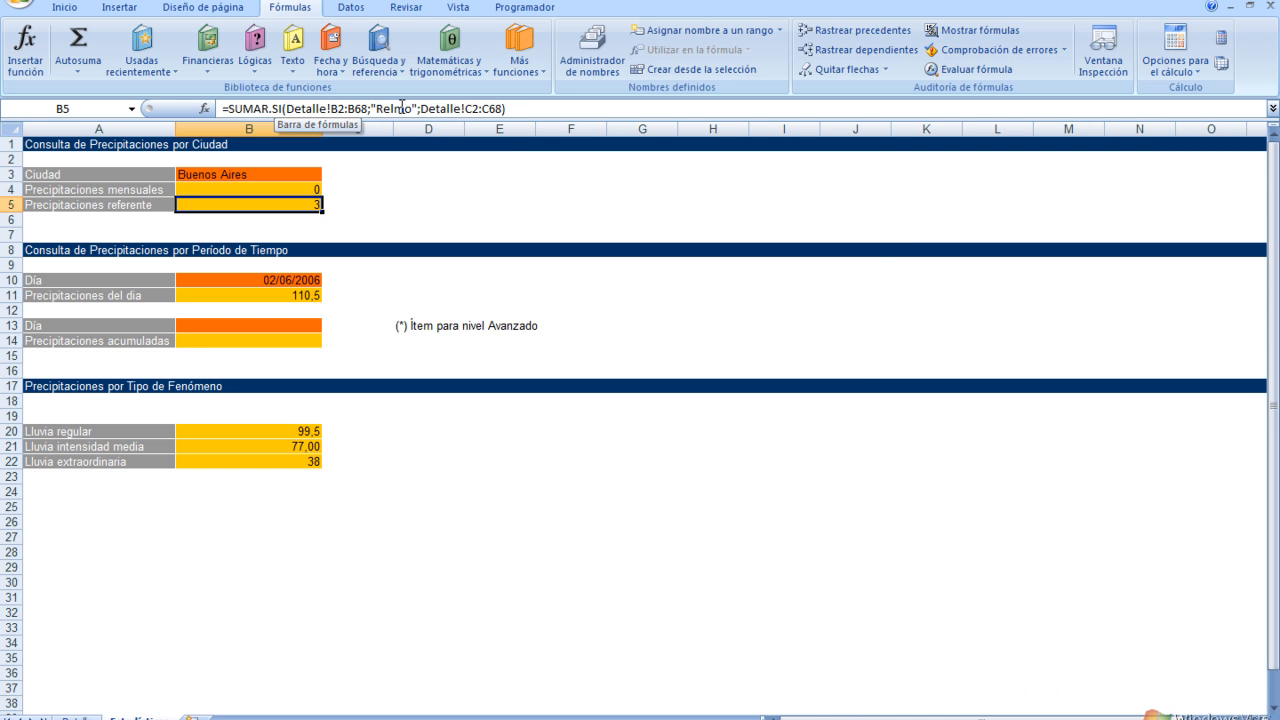
{"action": "left_click_drag", "start_coordinate": [506, 108], "coordinate": [222, 108]}
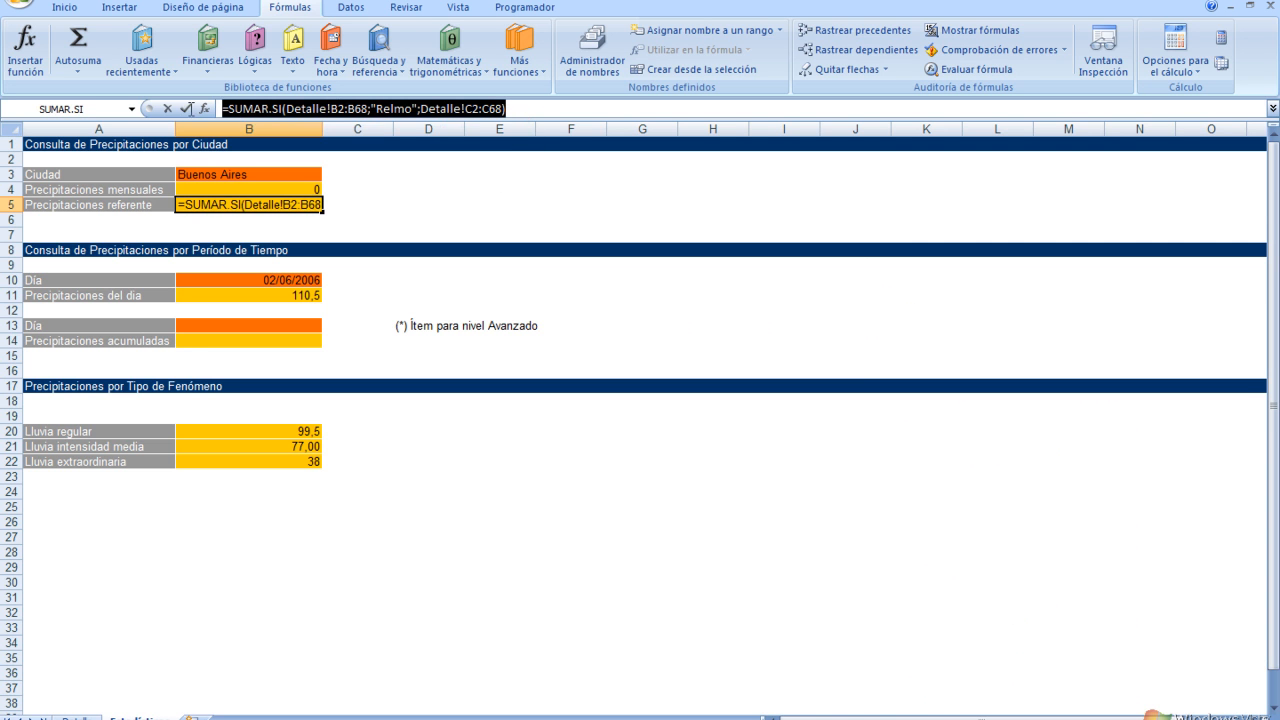
{"action": "left_click", "coordinate": [24, 52]}
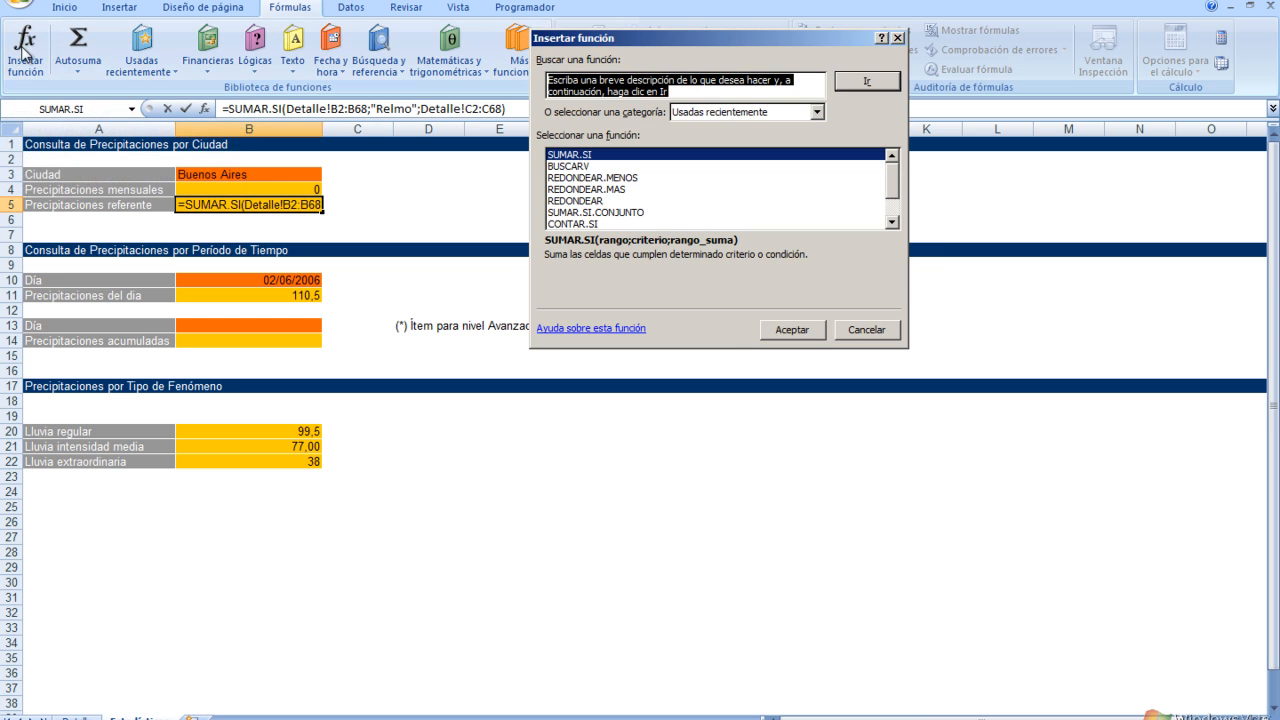
{"action": "left_click", "coordinate": [787, 331]}
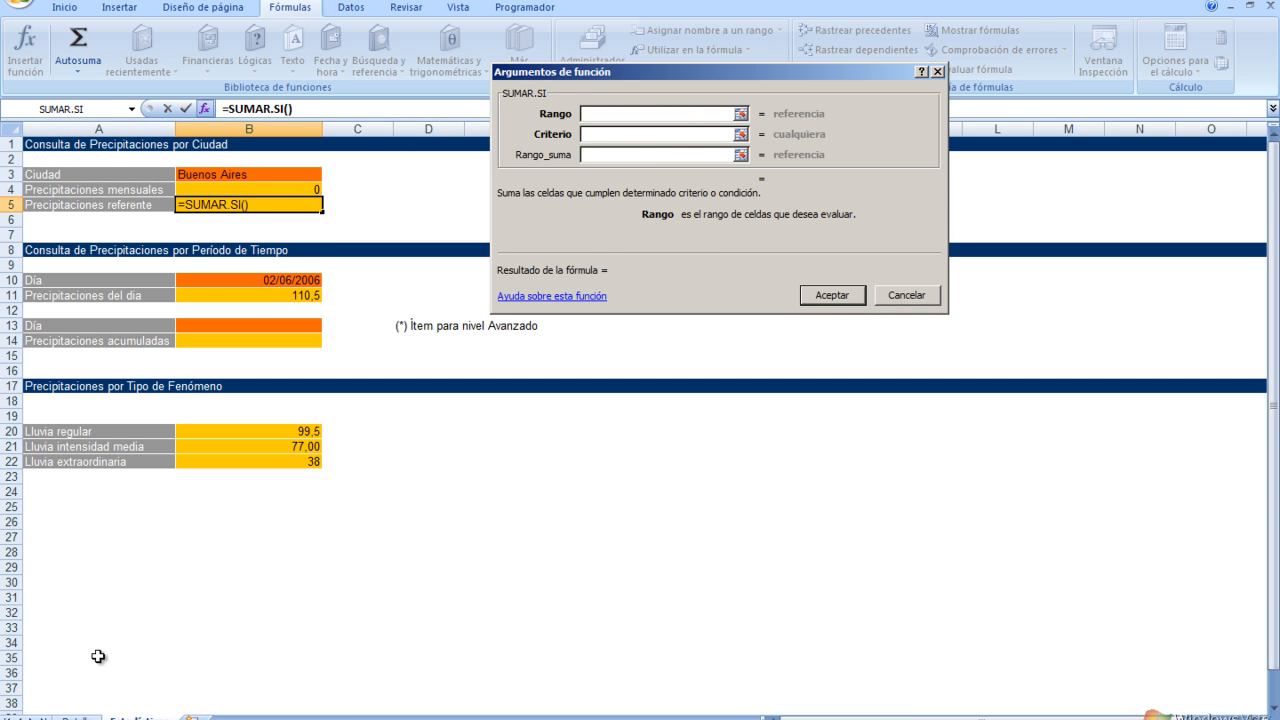
{"action": "left_click", "coordinate": [75, 717]}
{"action": "left_click", "coordinate": [205, 160]}
{"action": "left_click_drag", "start_coordinate": [205, 160], "coordinate": [192, 658]}
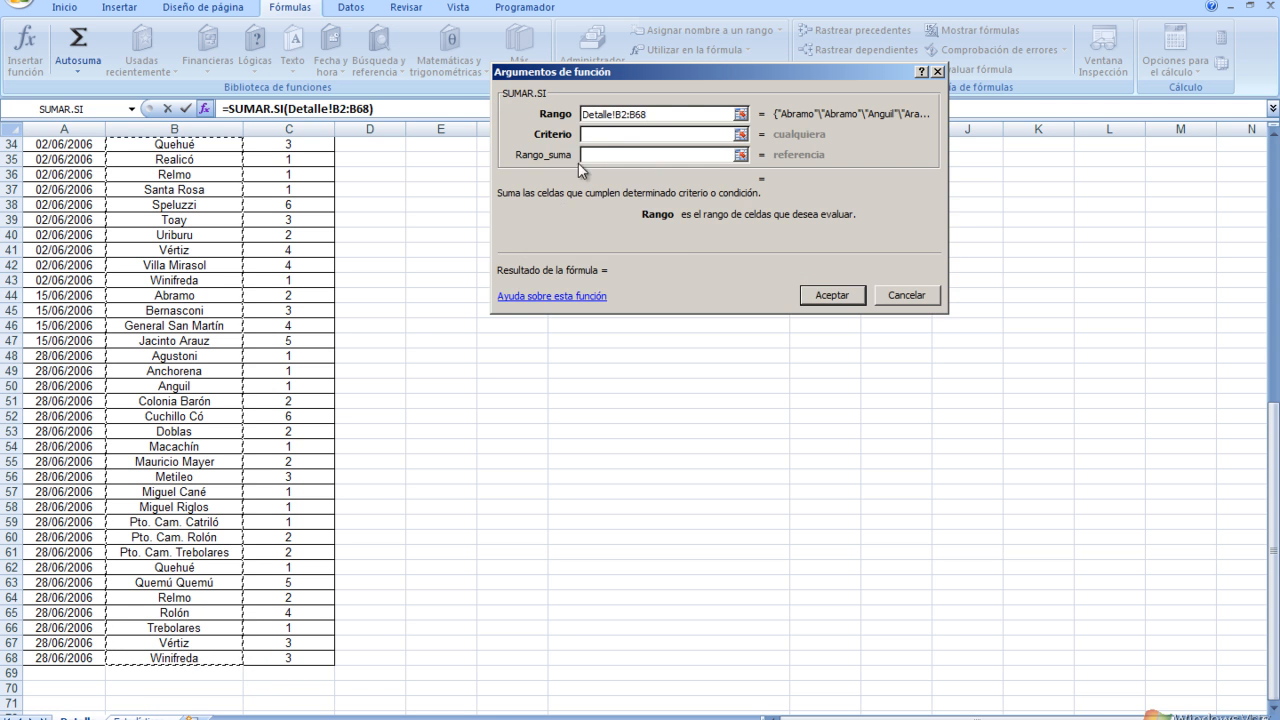
Step: Complete the B5 formula with "Relmo" as the criterion and Detalle!C2:C68 as the sum range
{"action": "left_click", "coordinate": [603, 135]}
{"action": "type", "text": "Relmo"}
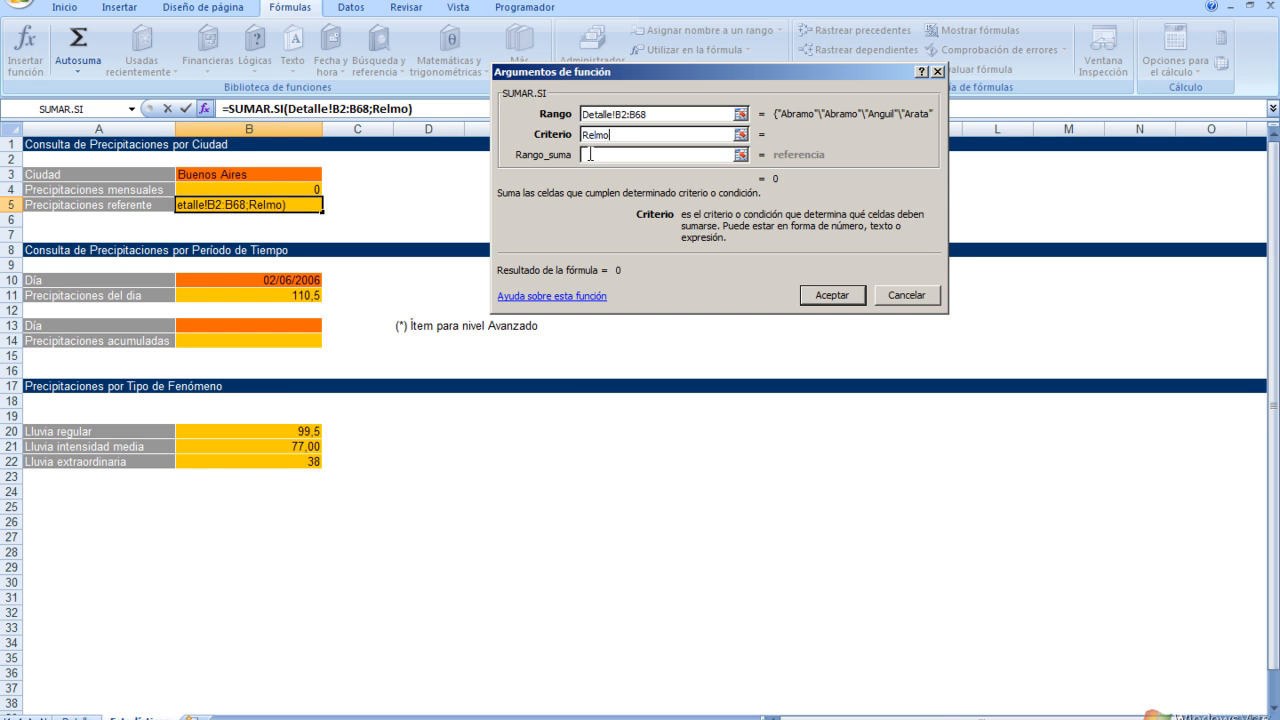
{"action": "left_click", "coordinate": [590, 155]}
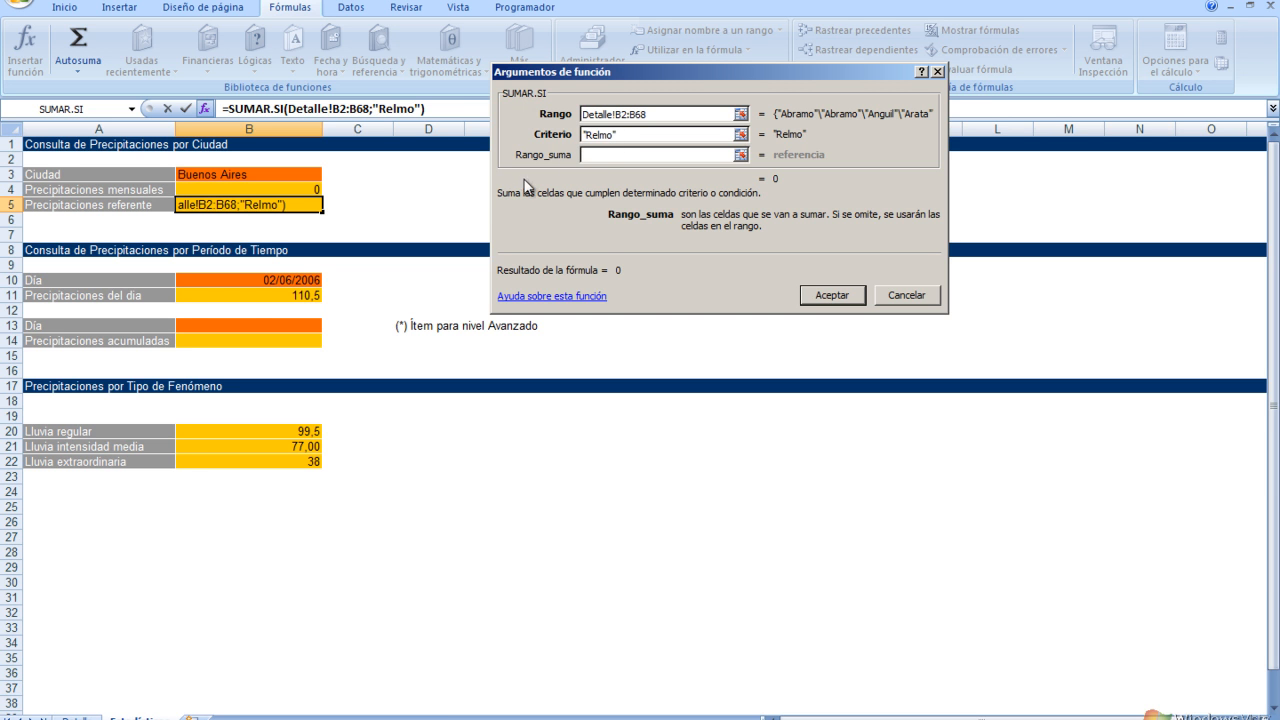
{"action": "left_click", "coordinate": [90, 713]}
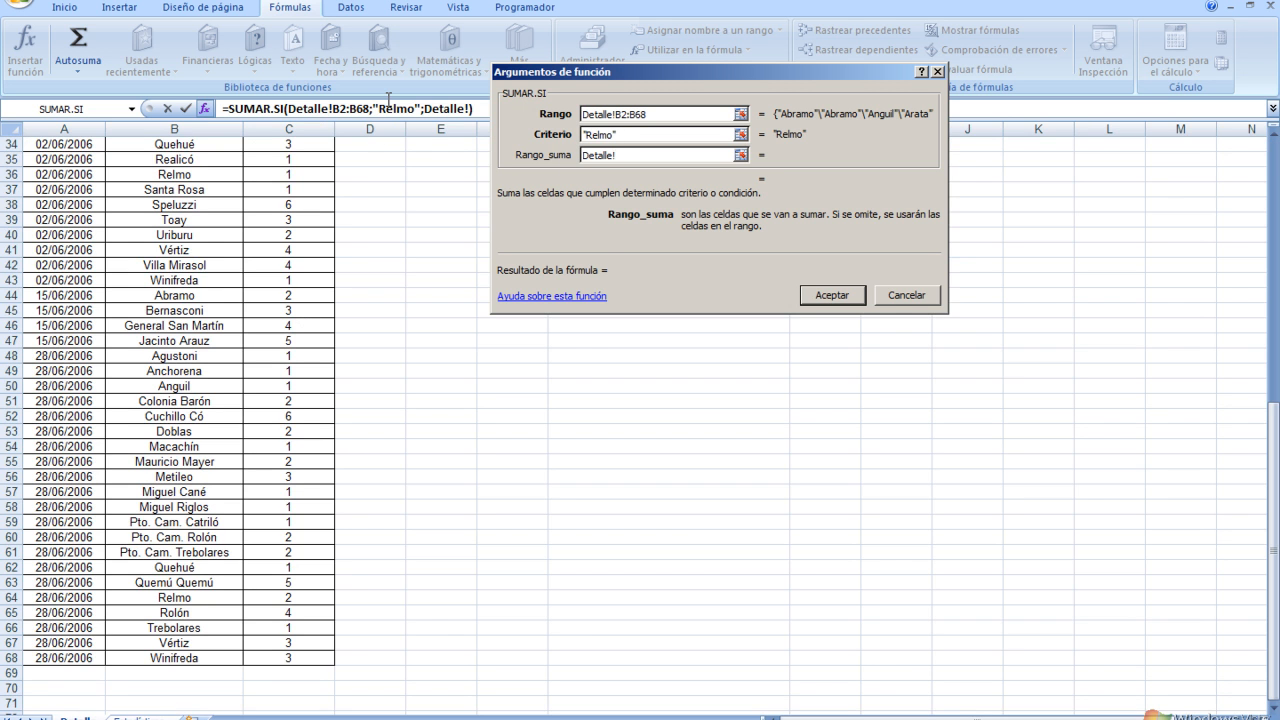
{"action": "left_click_drag", "start_coordinate": [1273, 435], "coordinate": [1143, 251]}
{"action": "left_click_drag", "start_coordinate": [309, 163], "coordinate": [310, 683]}
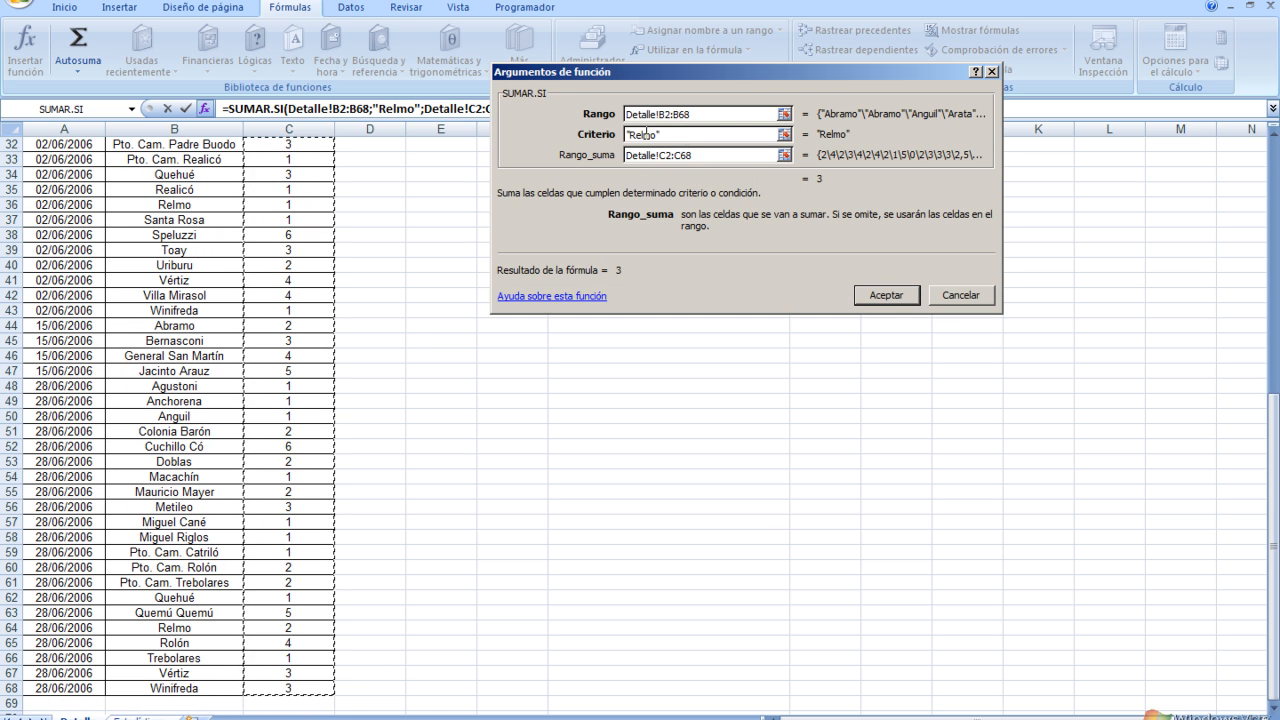
{"action": "left_click", "coordinate": [887, 296]}
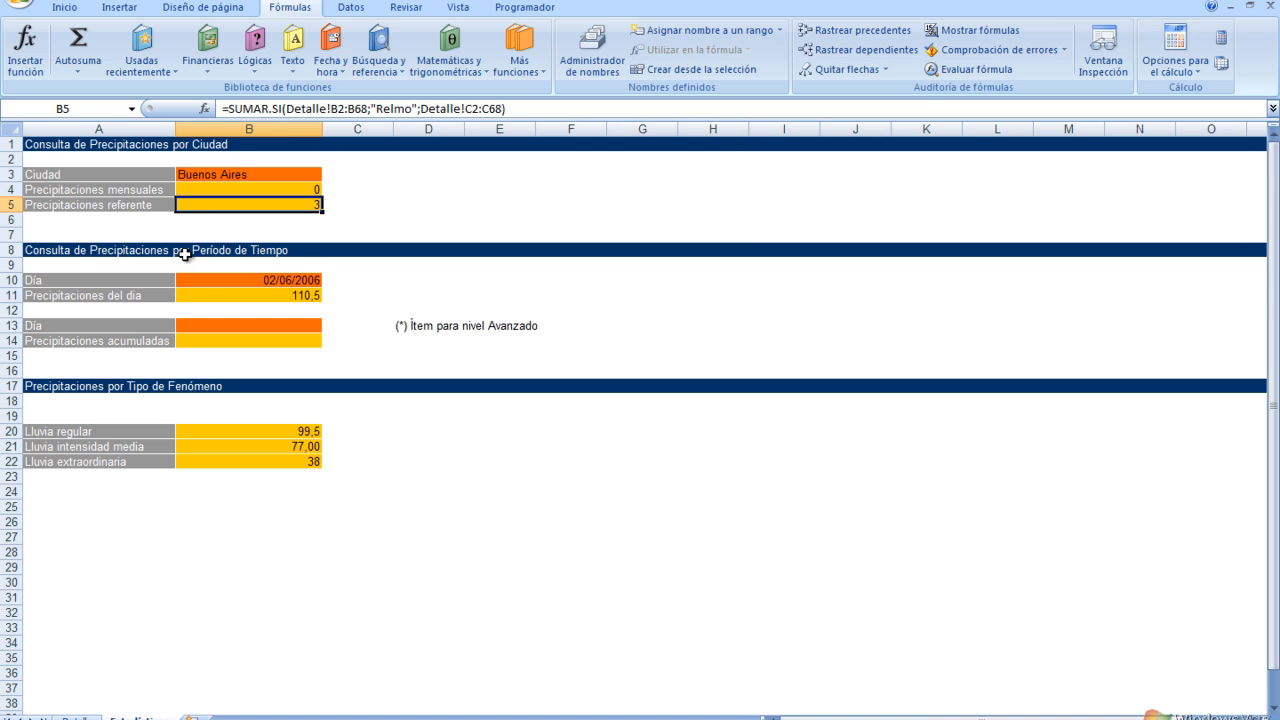
Step: Review the day in B10, the B11 formula and the Detalle sheet, and clear the contents of B11
{"action": "left_click", "coordinate": [265, 282]}
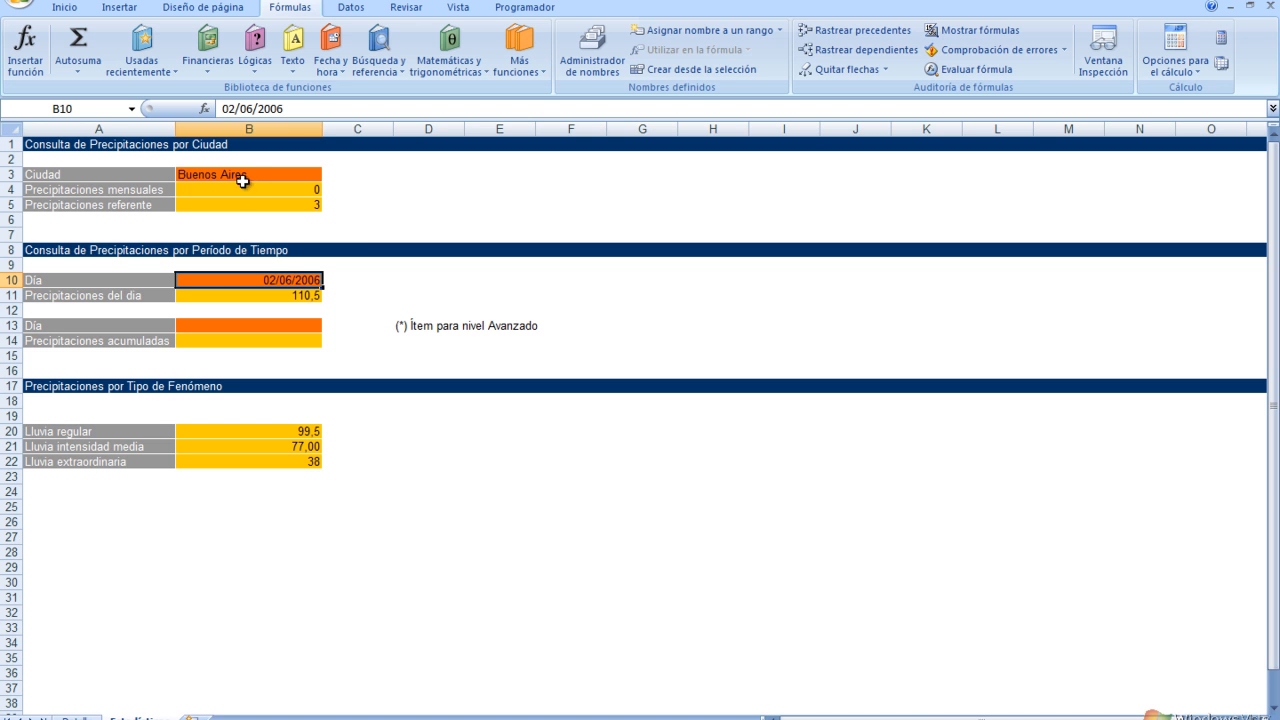
{"action": "left_click", "coordinate": [248, 296]}
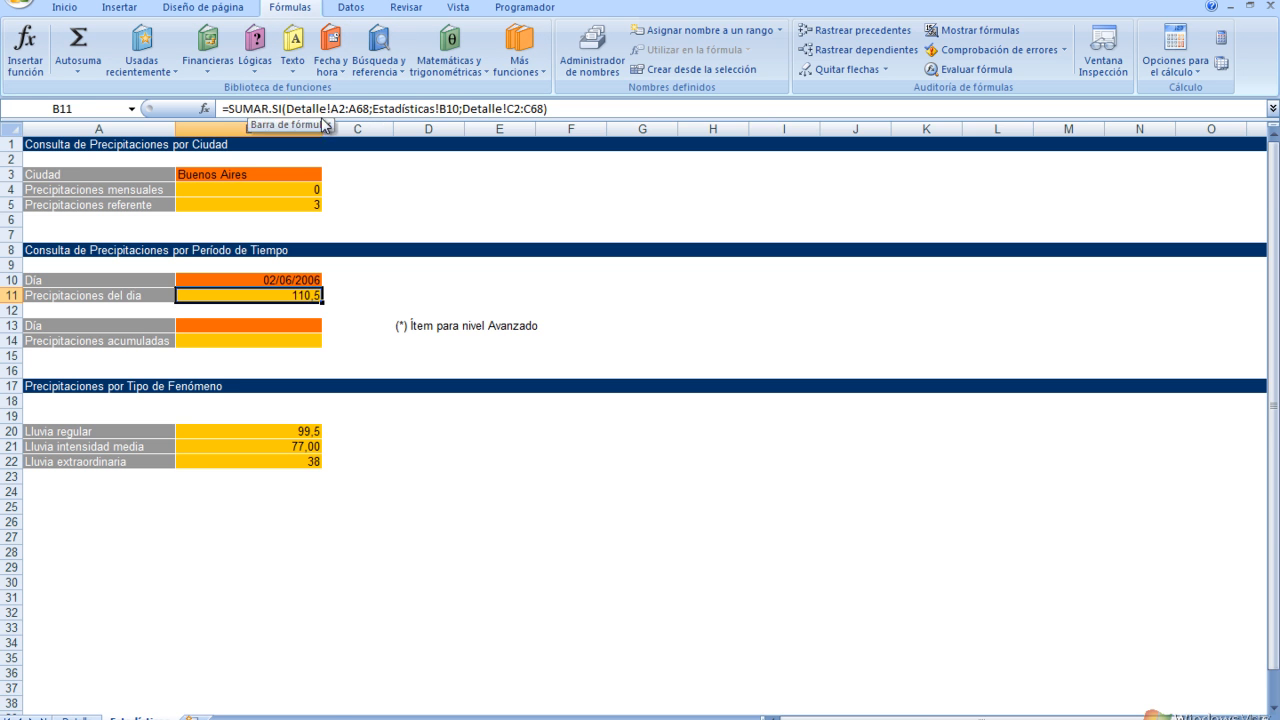
{"action": "left_click", "coordinate": [78, 718]}
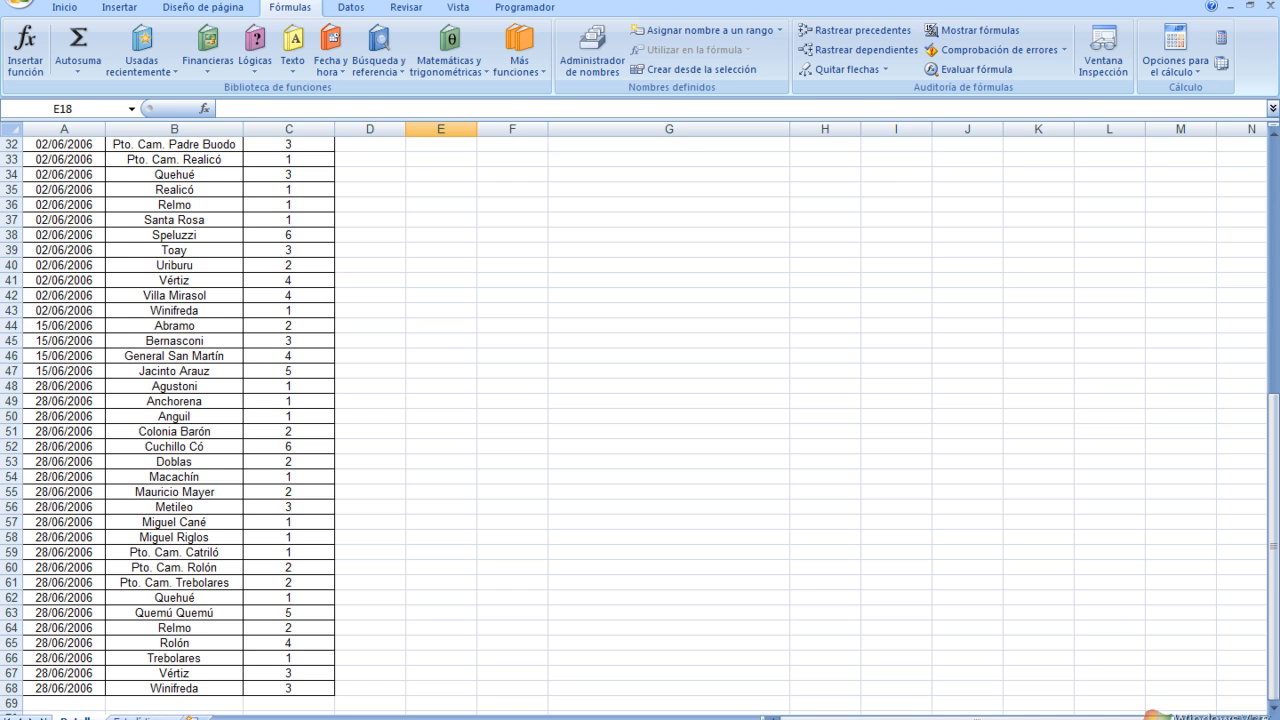
{"action": "left_click", "coordinate": [140, 718]}
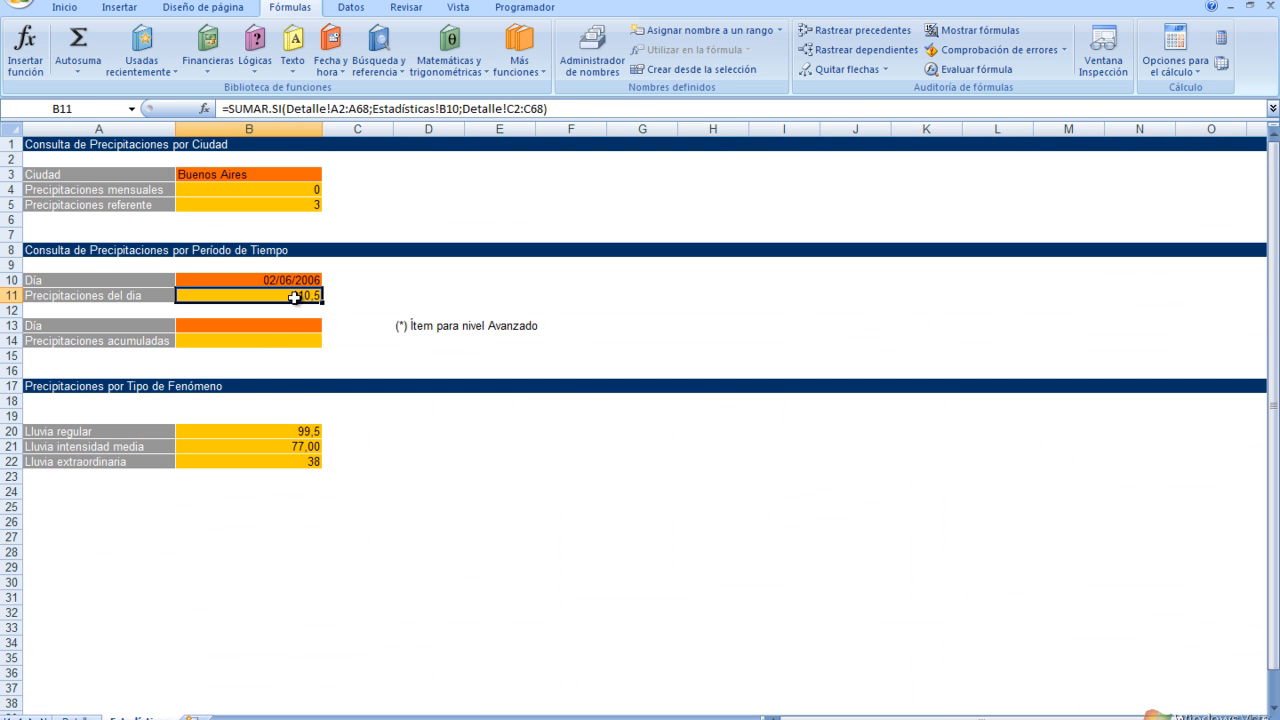
{"action": "key", "text": "Delete"}
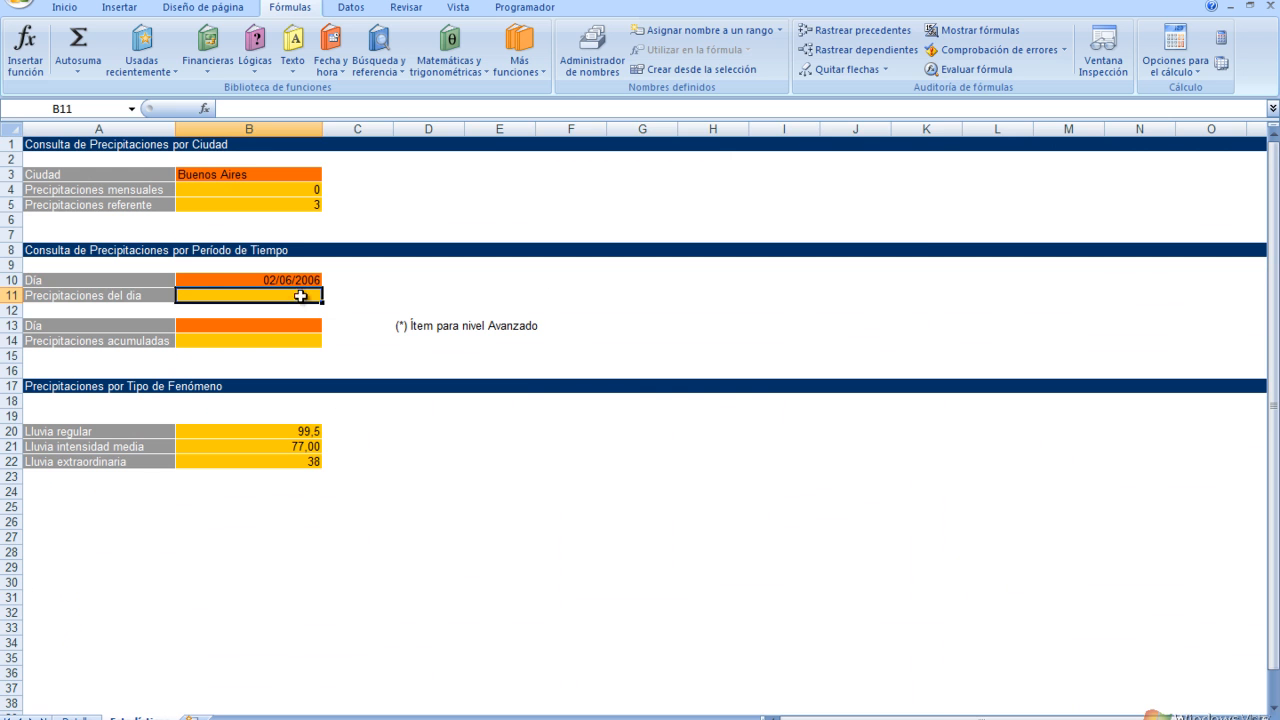
Step: Start a SUMAR.SI formula in B11 of Estadísticas that evaluates the dates in Detalle!A2:A68
{"action": "left_click", "coordinate": [25, 50]}
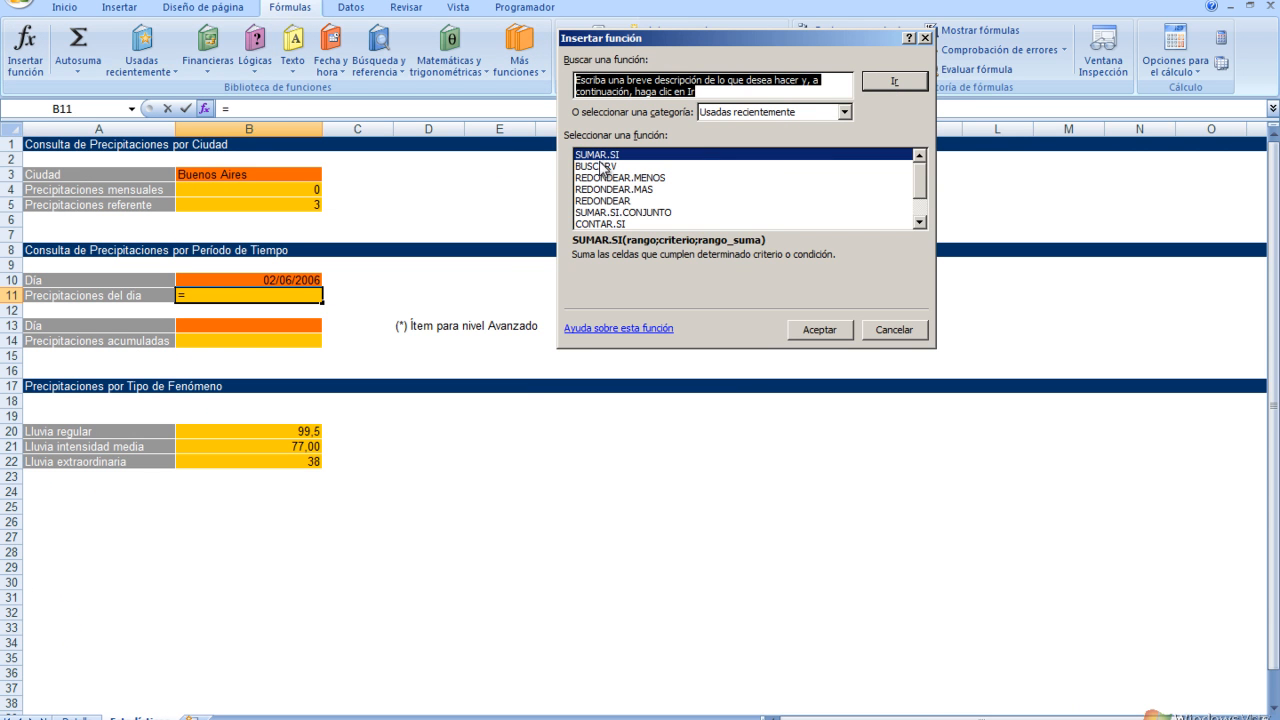
{"action": "left_click", "coordinate": [794, 331]}
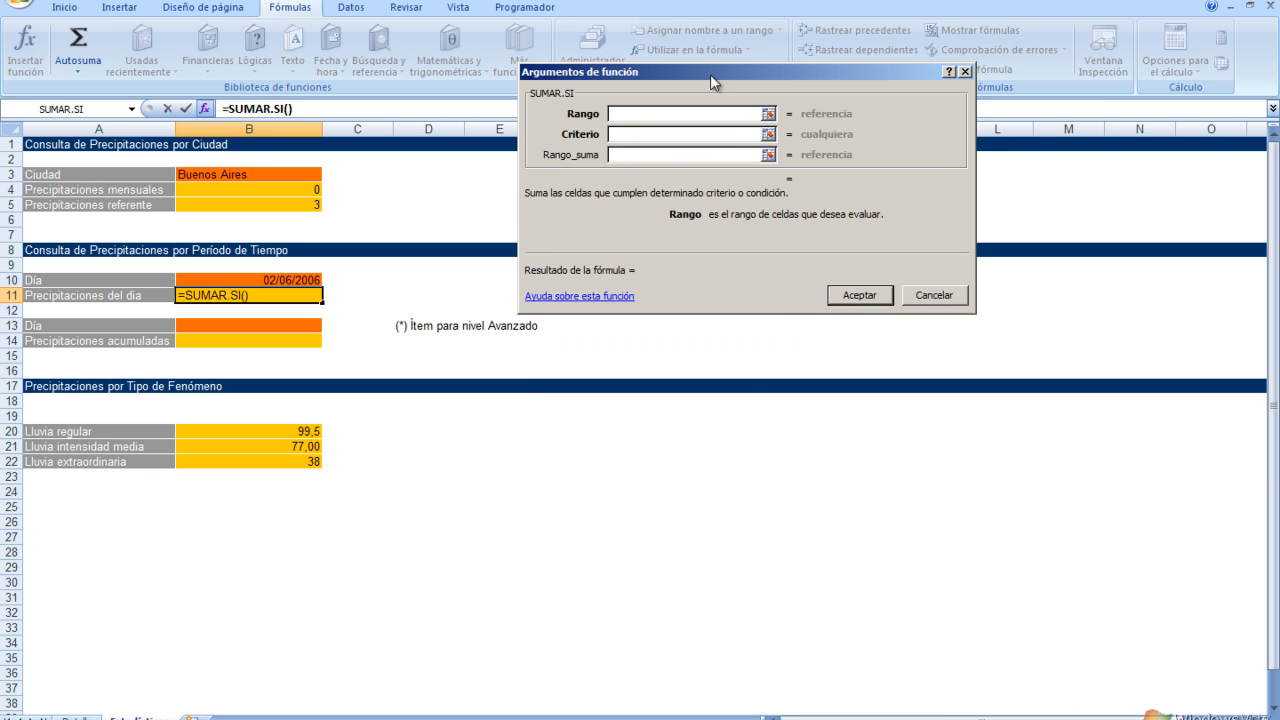
{"action": "left_click", "coordinate": [80, 718]}
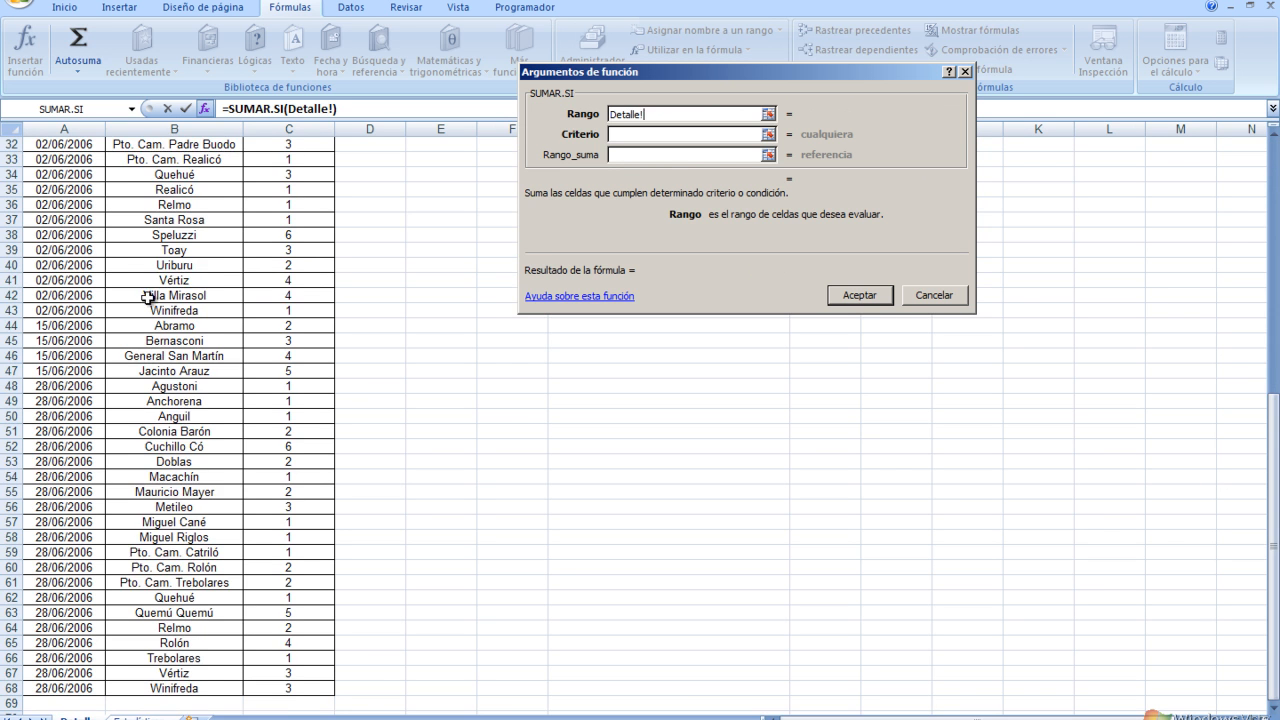
{"action": "scroll", "coordinate": [148, 276], "scroll_direction": "up", "scroll_amount": 10}
{"action": "left_click_drag", "start_coordinate": [70, 155], "coordinate": [77, 671]}
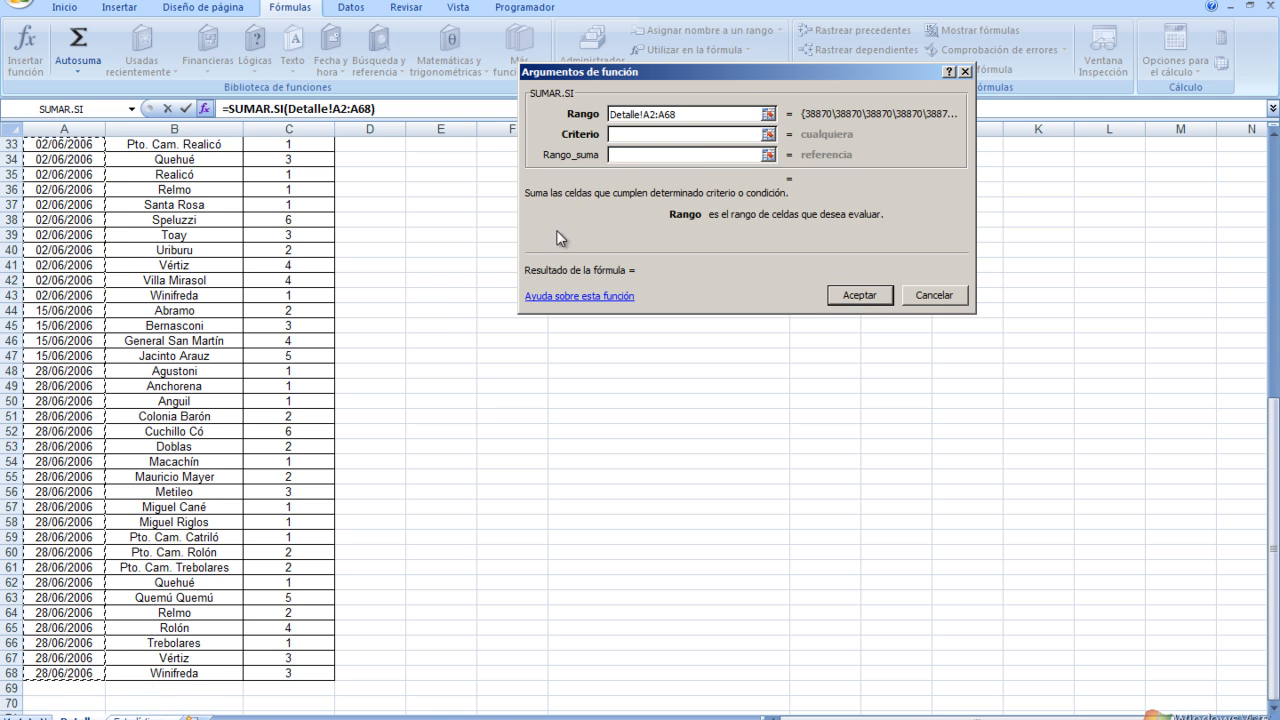
Step: Complete the B11 formula with B10 as the criterion and Detalle!C2:C68 as the sum range
{"action": "left_click", "coordinate": [693, 134]}
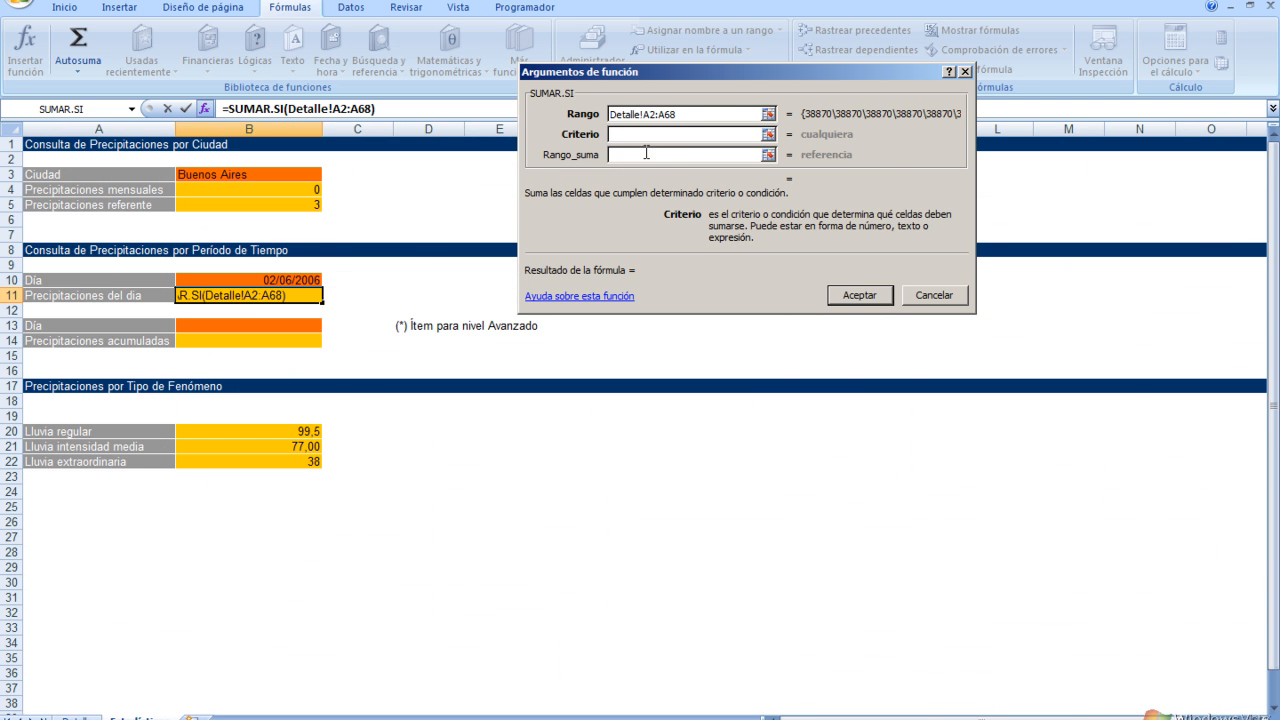
{"action": "left_click", "coordinate": [236, 280]}
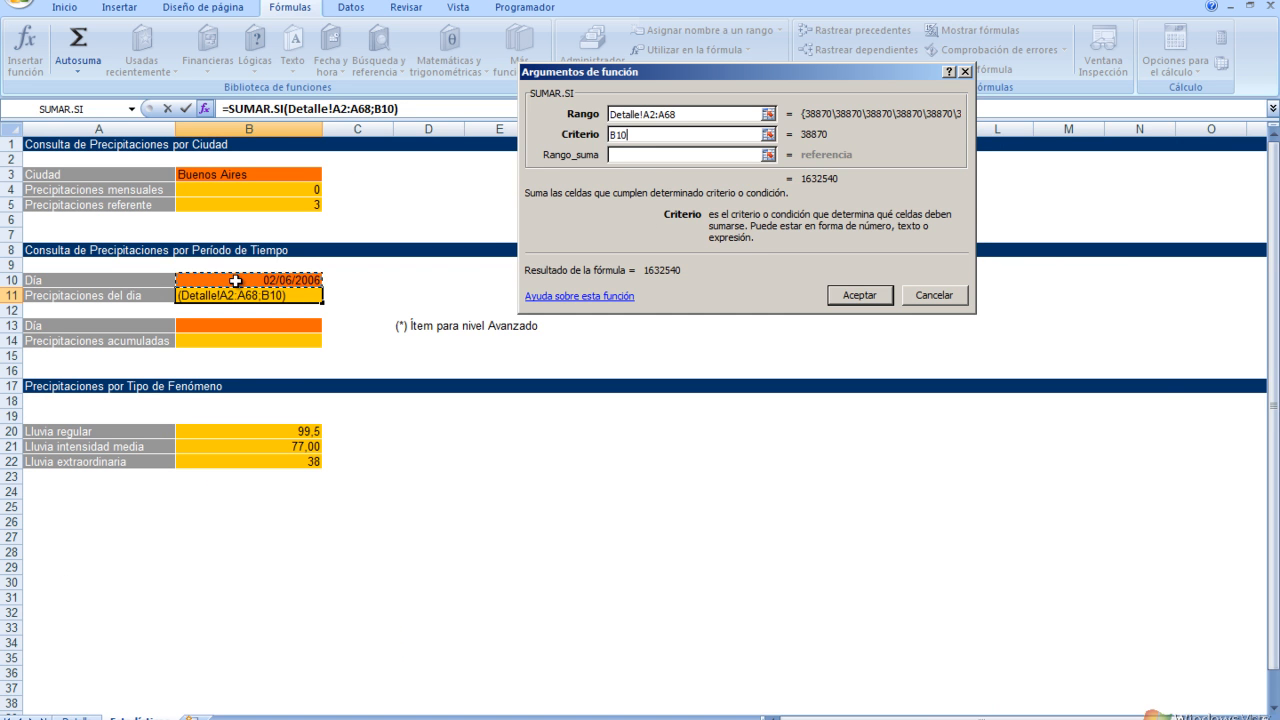
{"action": "left_click", "coordinate": [623, 156]}
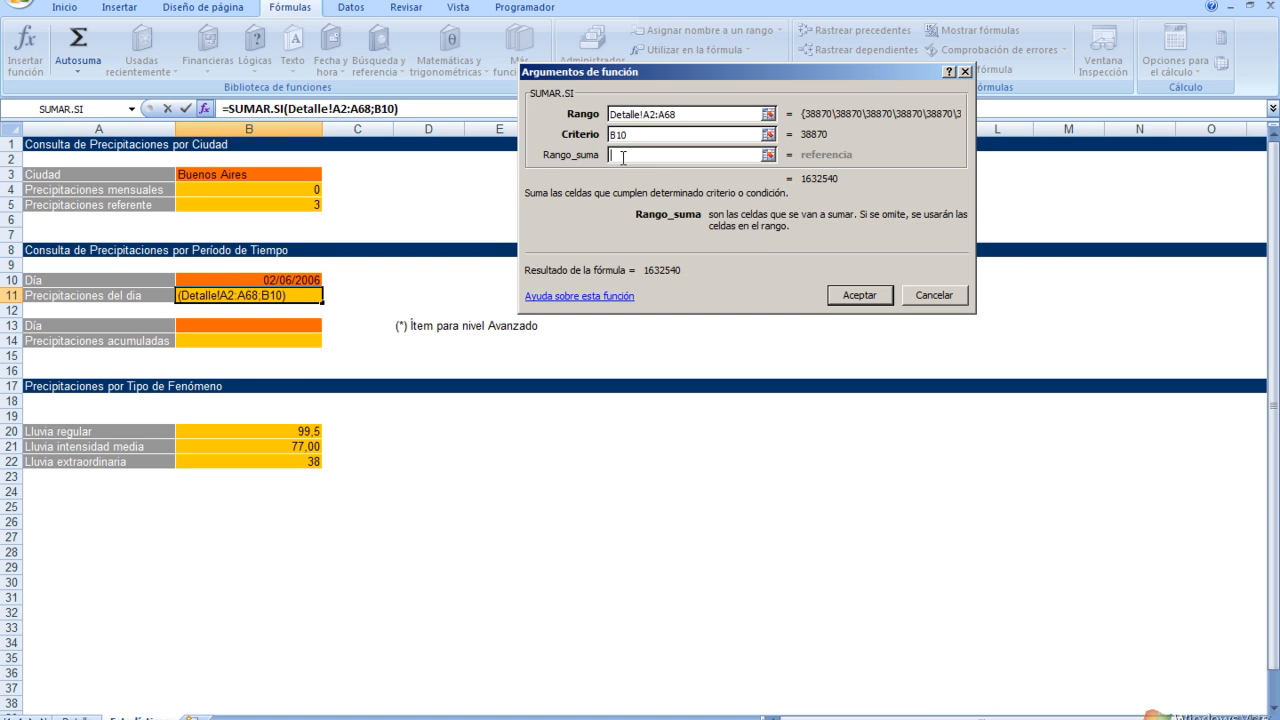
{"action": "left_click", "coordinate": [82, 717]}
{"action": "scroll", "coordinate": [276, 263], "scroll_direction": "up", "scroll_amount": 5}
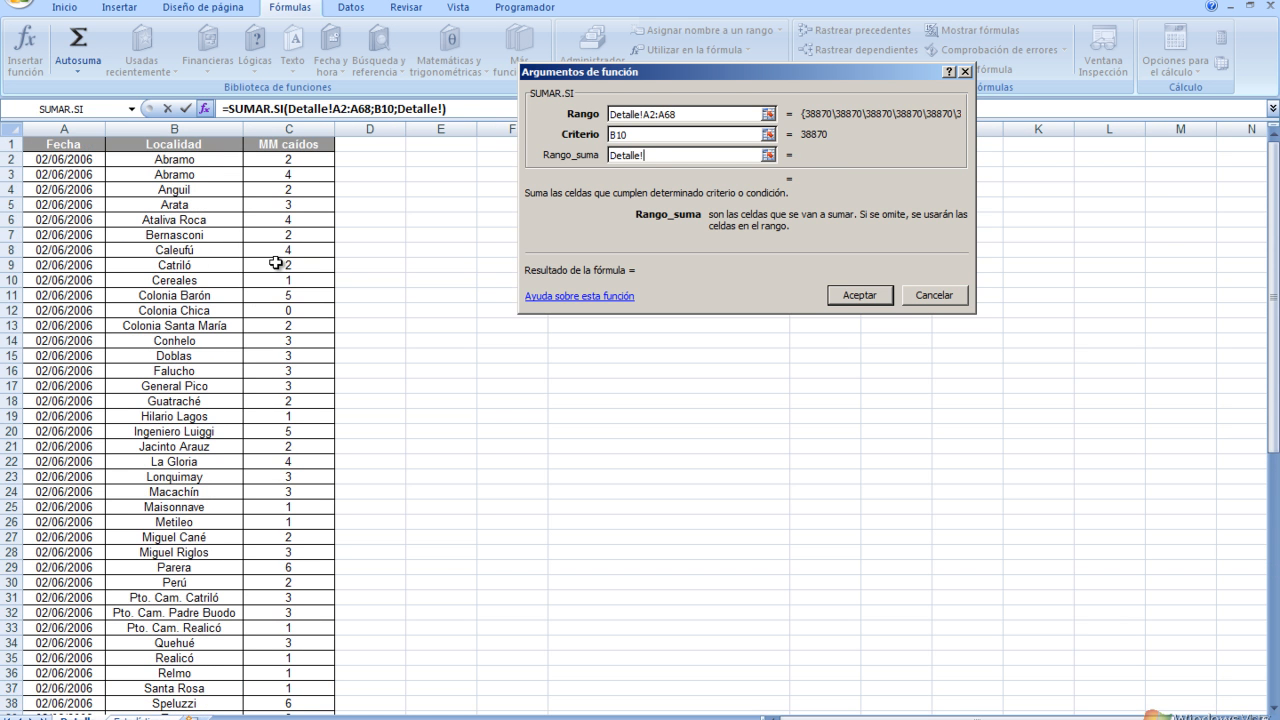
{"action": "left_click_drag", "start_coordinate": [303, 160], "coordinate": [314, 673]}
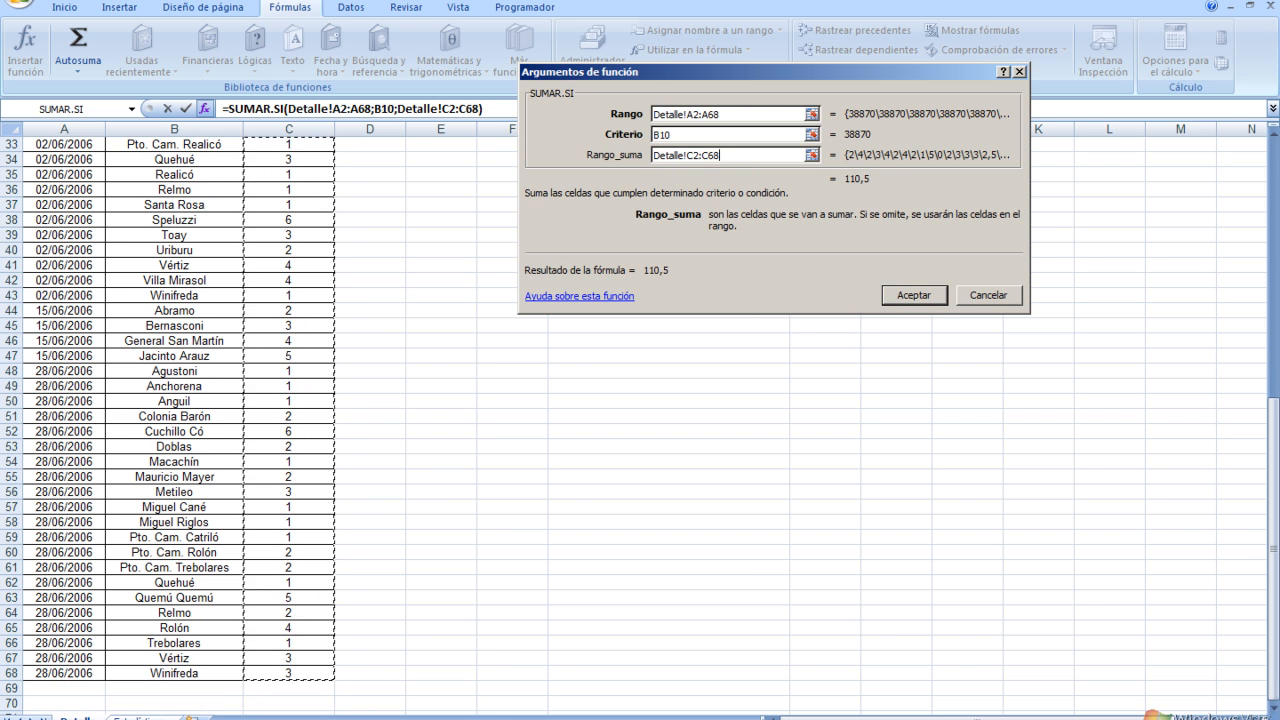
{"action": "left_click", "coordinate": [899, 295]}
Step: Check the dates on the Detalle sheet and test the B11 formula by entering 28/06/2006 in B10
{"action": "left_click", "coordinate": [250, 277]}
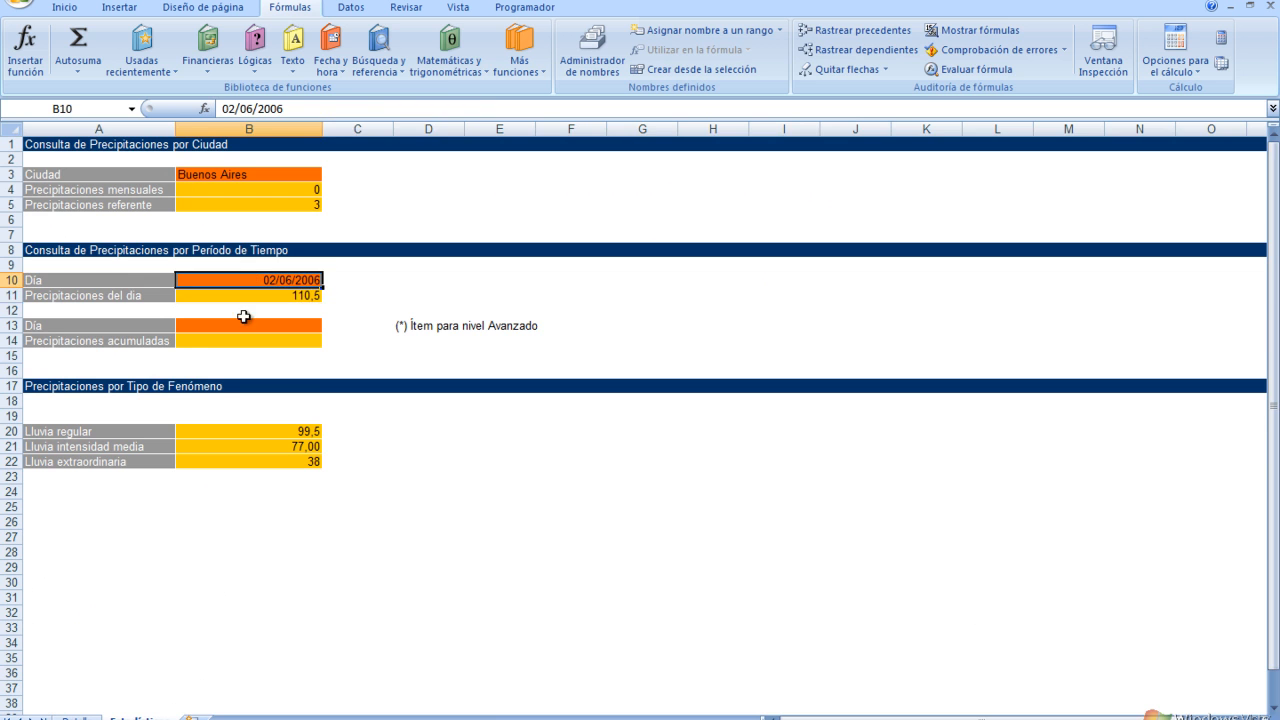
{"action": "left_click", "coordinate": [78, 718]}
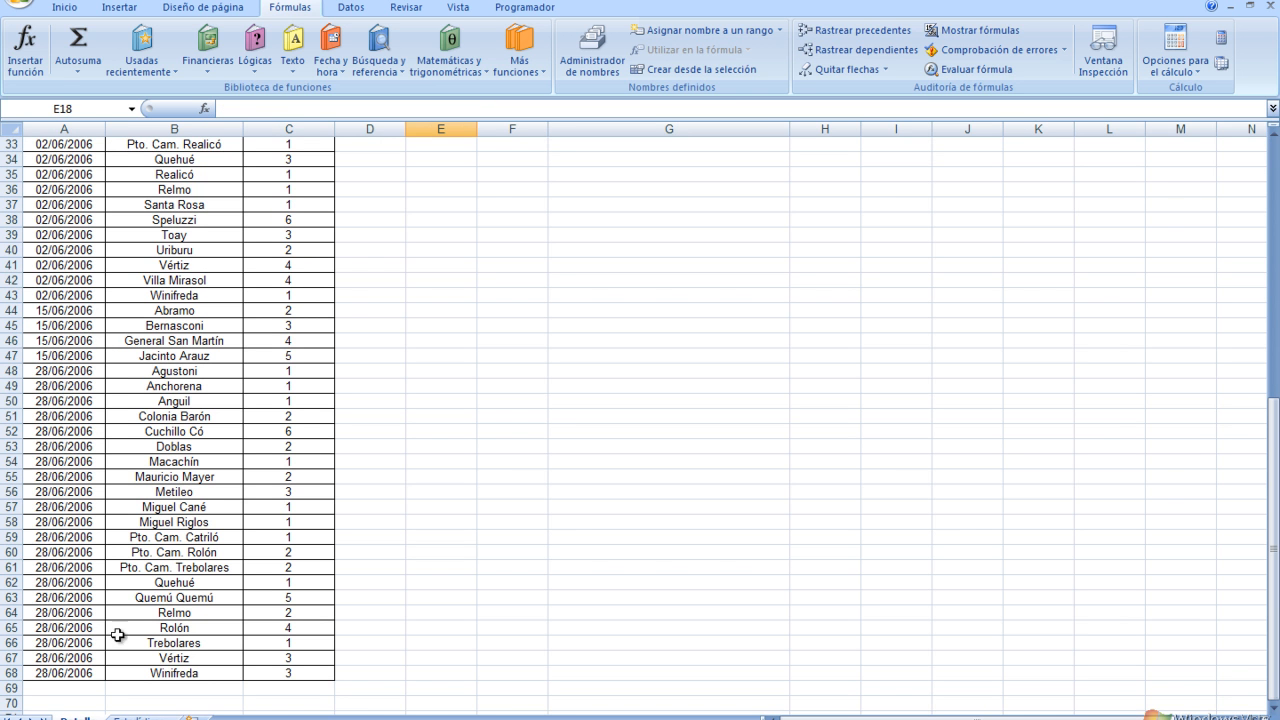
{"action": "left_click", "coordinate": [140, 718]}
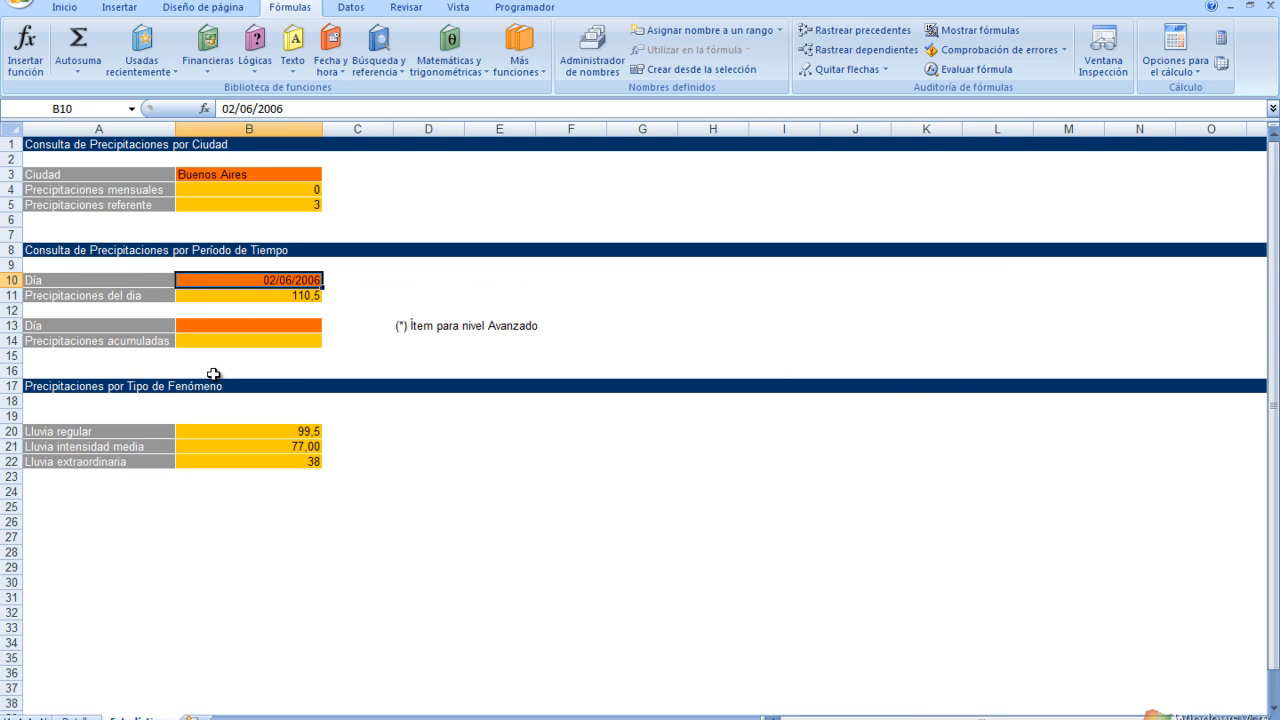
{"action": "type", "text": "28/"}
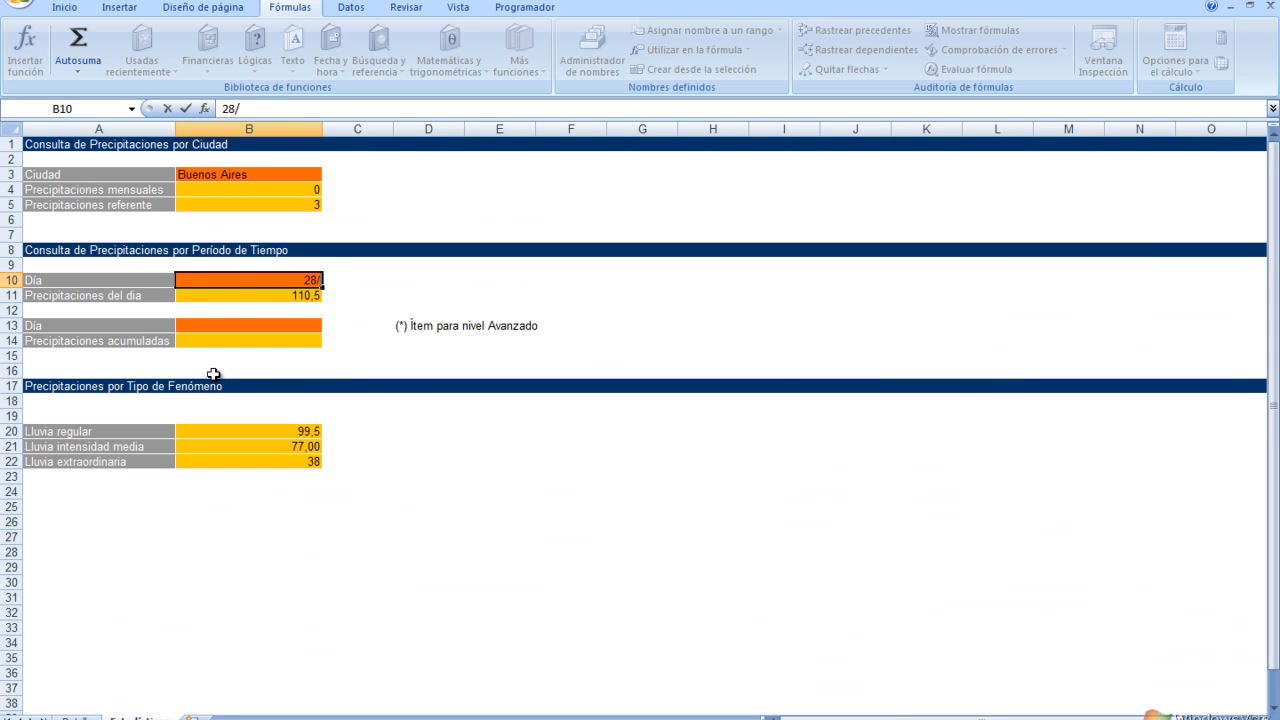
{"action": "type", "text": "06/2006"}
{"action": "key", "text": "Return"}
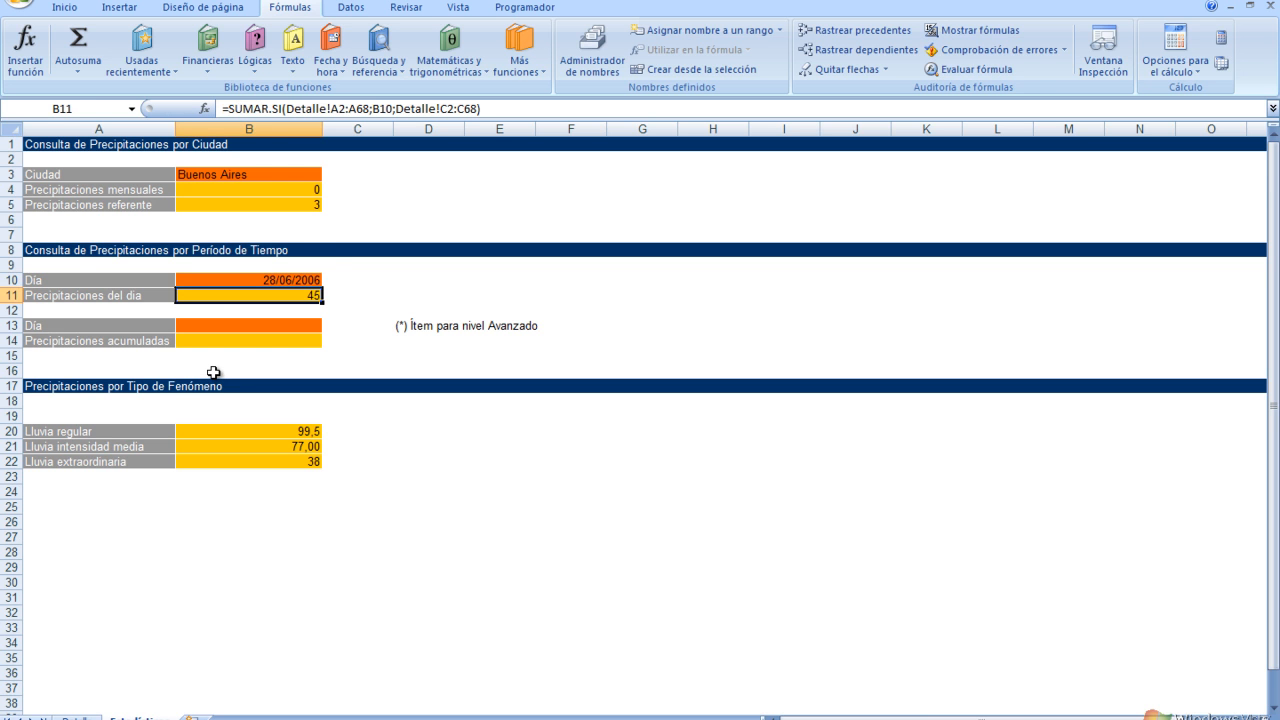
Step: Test an unlisted date by entering 08/08/2016 as the day in B10
{"action": "left_click", "coordinate": [247, 276]}
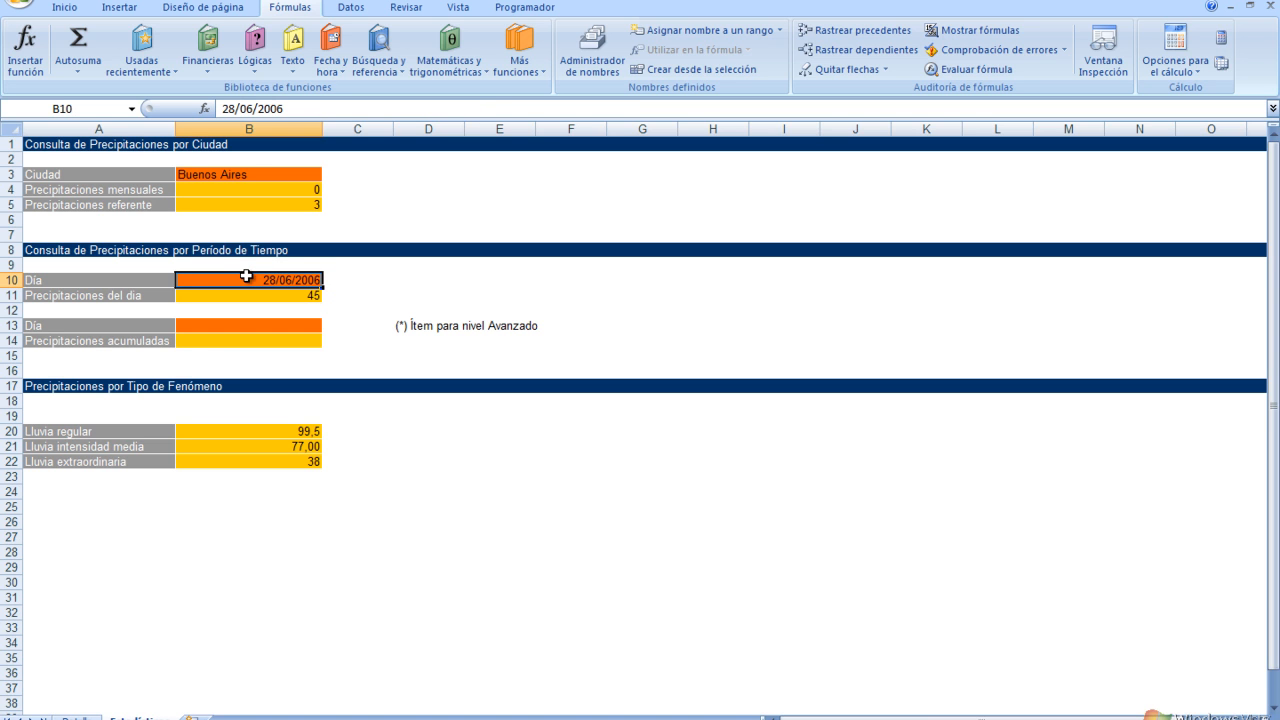
{"action": "type", "text": "0"}
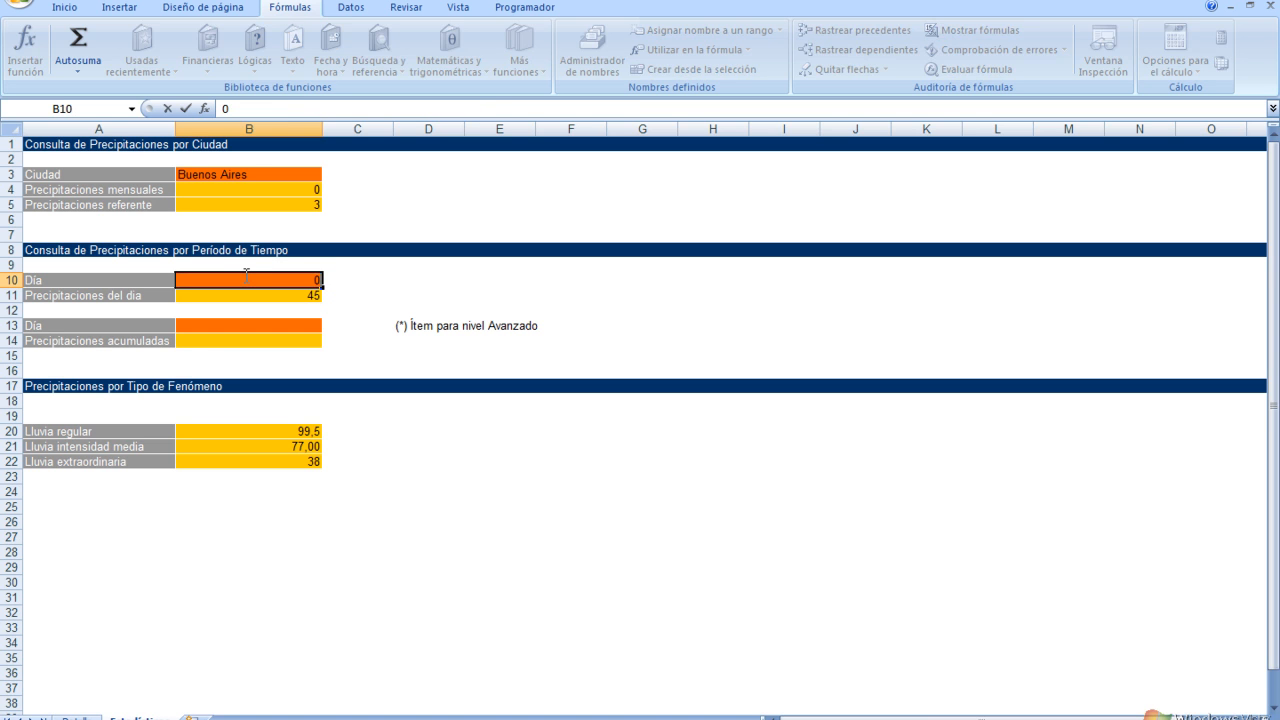
{"action": "type", "text": "8/08/2016"}
{"action": "key", "text": "Return"}
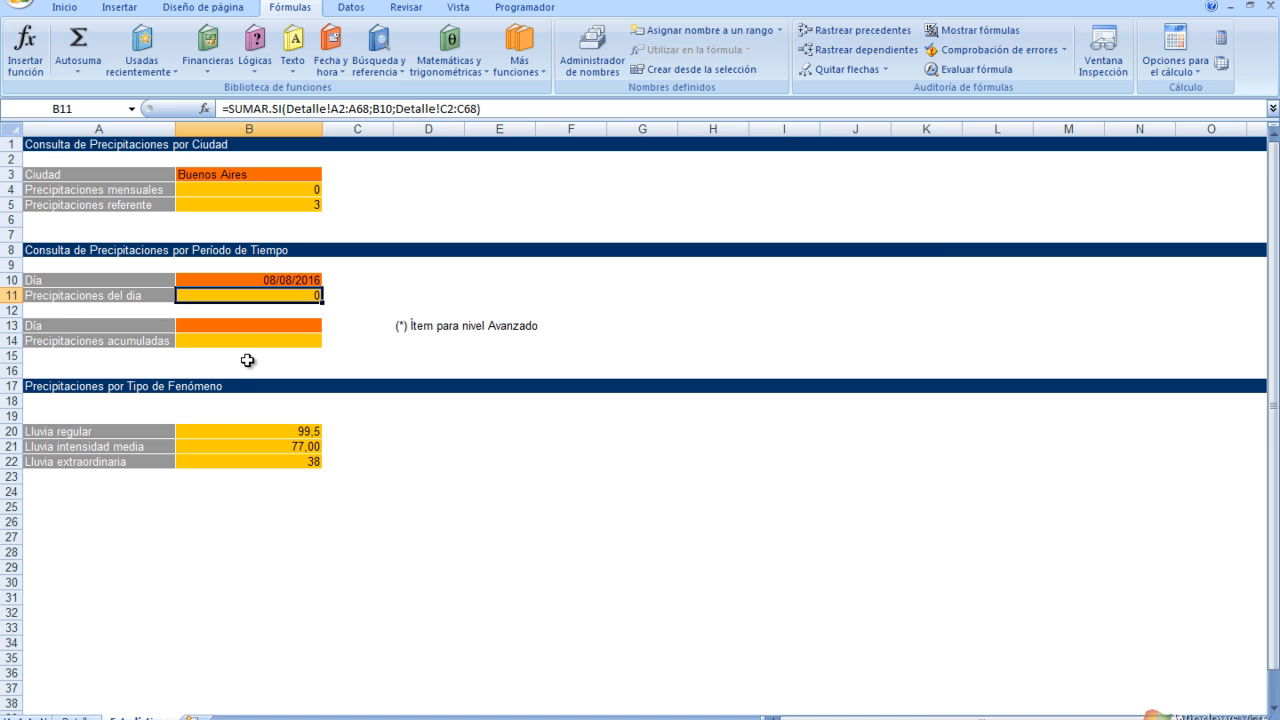
Step: Read point 5 of Ejercicio 18 in the PDF and examine the criterion in the B20 formula for regular rain
{"action": "left_click", "coordinate": [200, 425]}
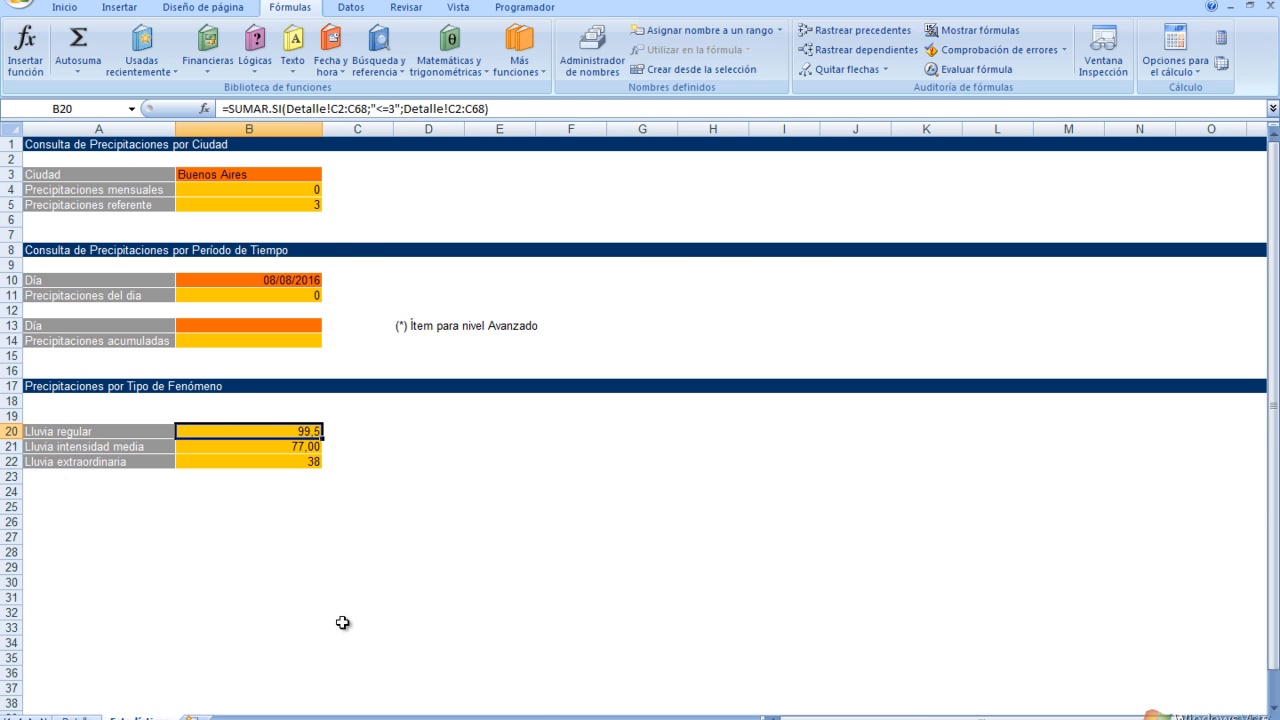
{"action": "left_click", "coordinate": [662, 719]}
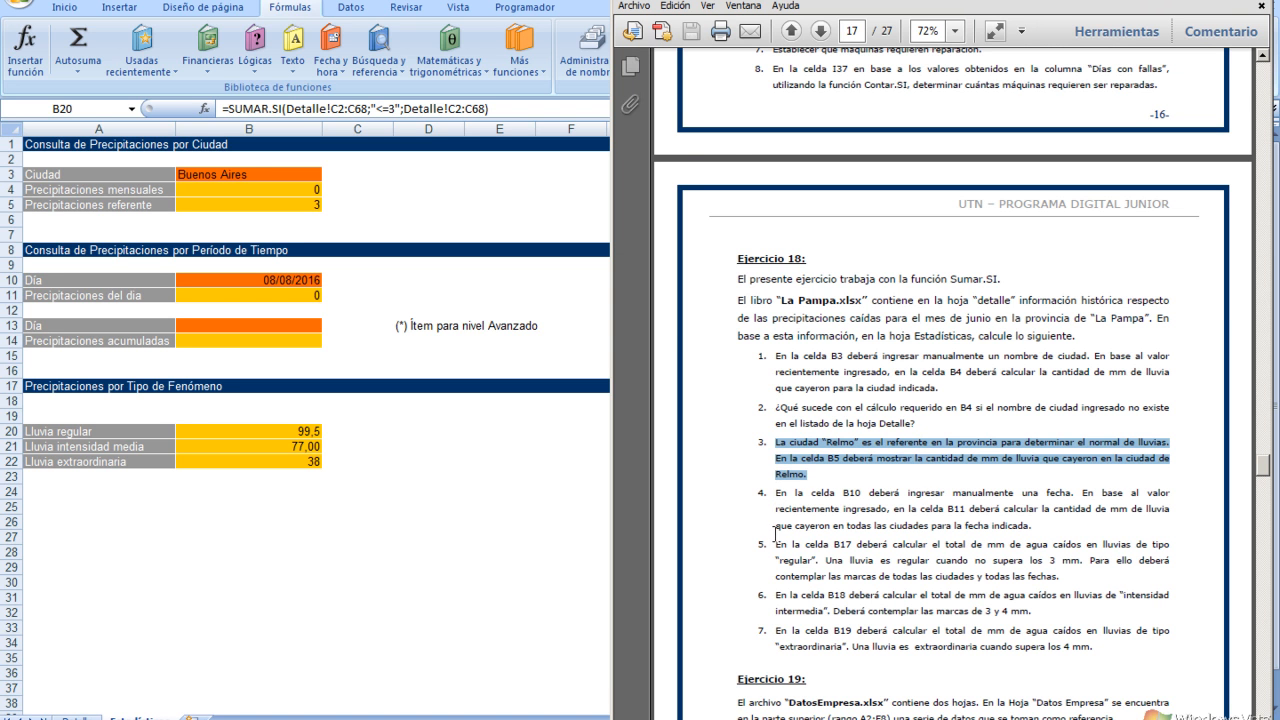
{"action": "left_click", "coordinate": [774, 533]}
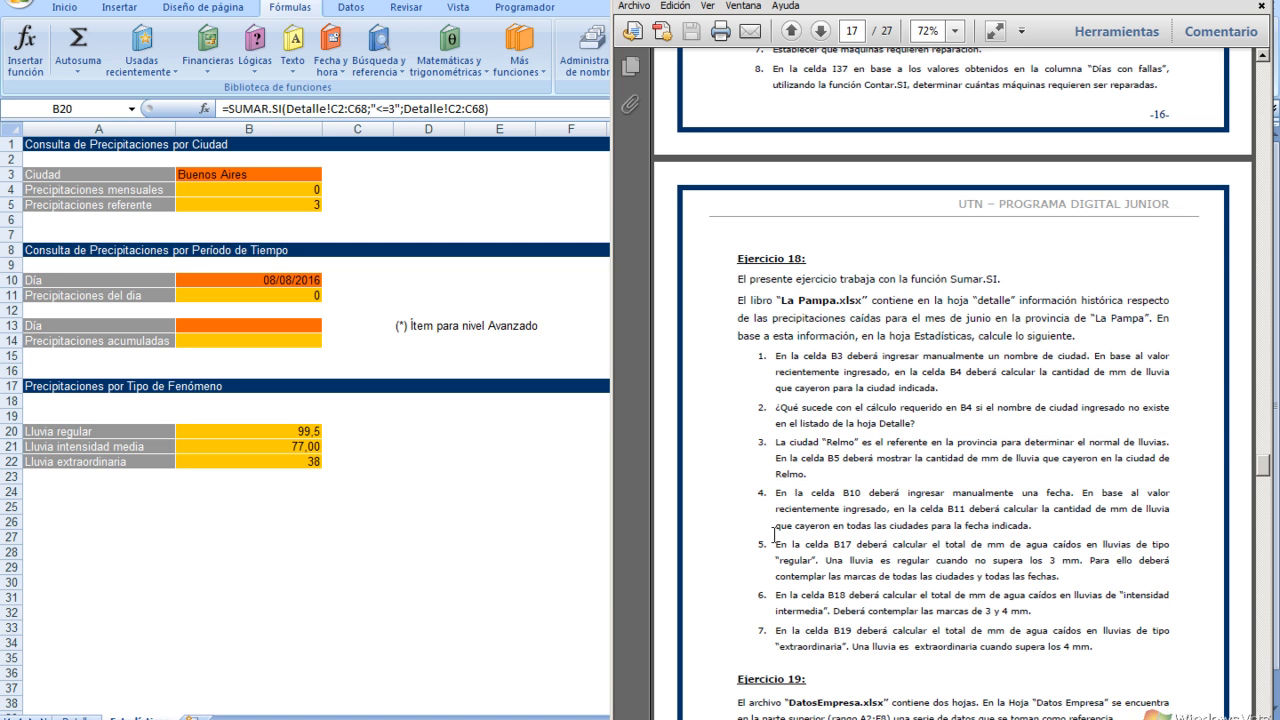
{"action": "left_click_drag", "start_coordinate": [775, 538], "coordinate": [1153, 558]}
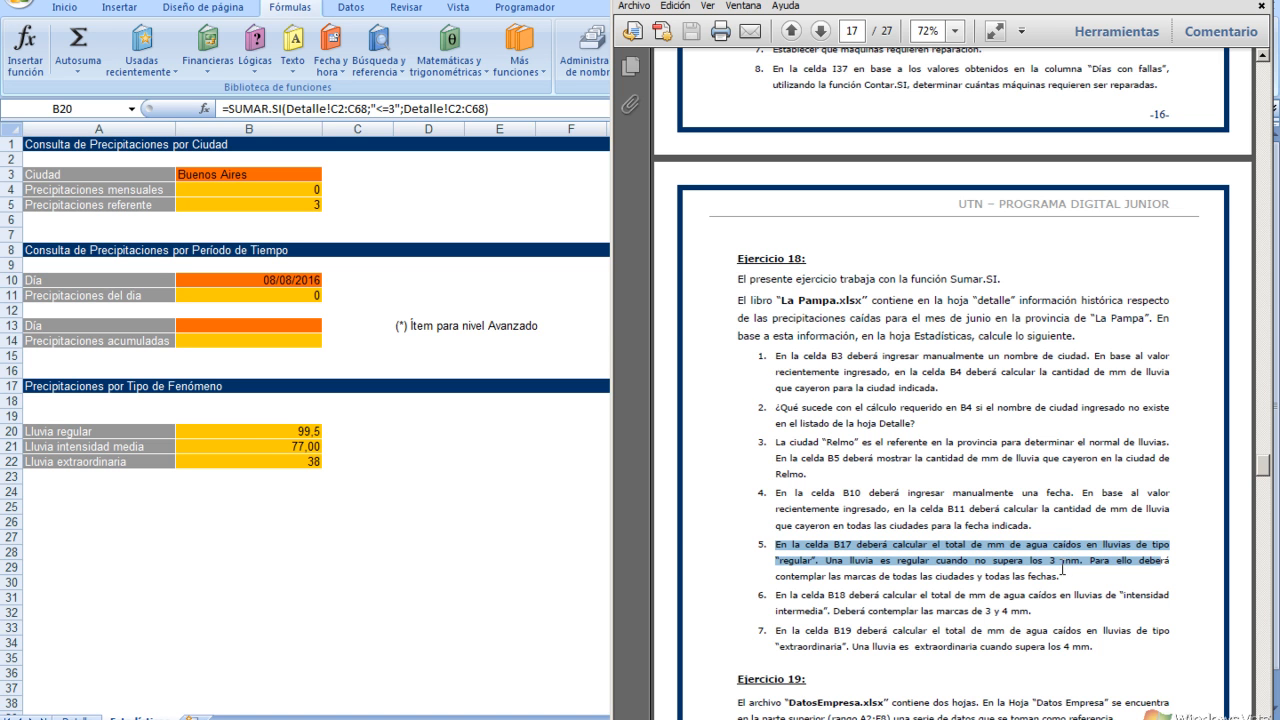
{"action": "left_click", "coordinate": [263, 431]}
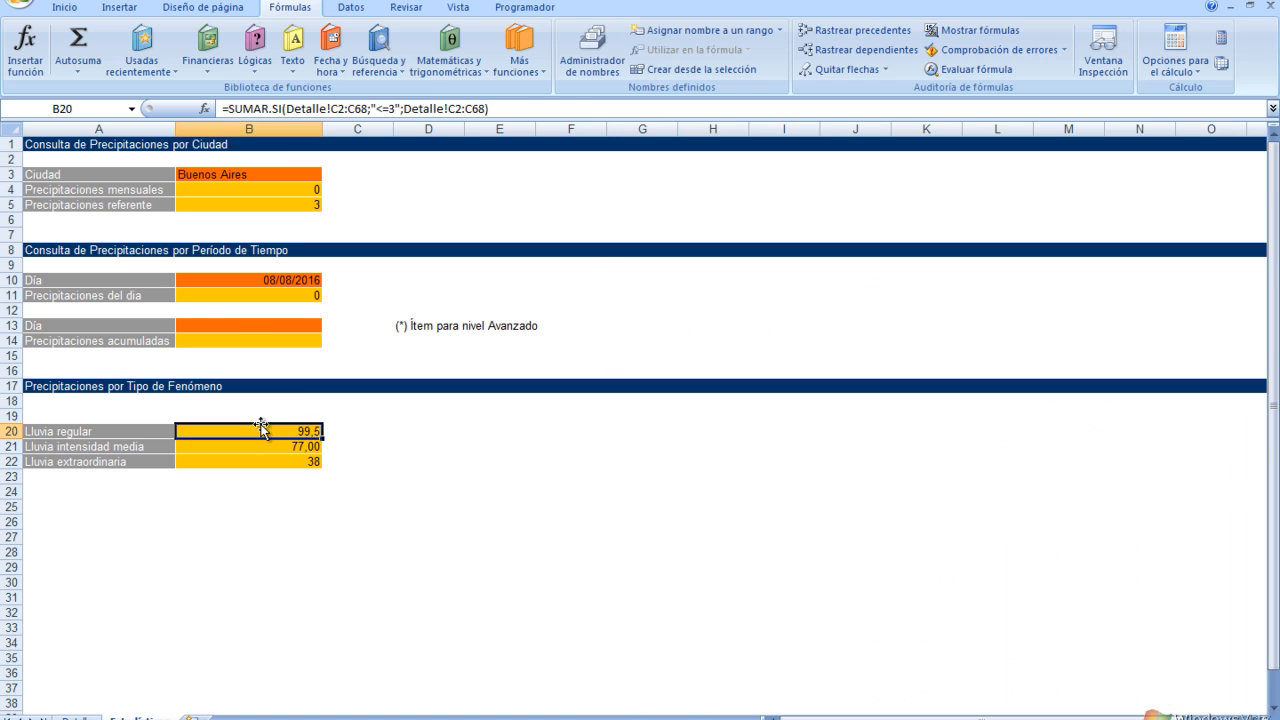
{"action": "left_click", "coordinate": [398, 107]}
{"action": "left_click_drag", "start_coordinate": [398, 107], "coordinate": [377, 108]}
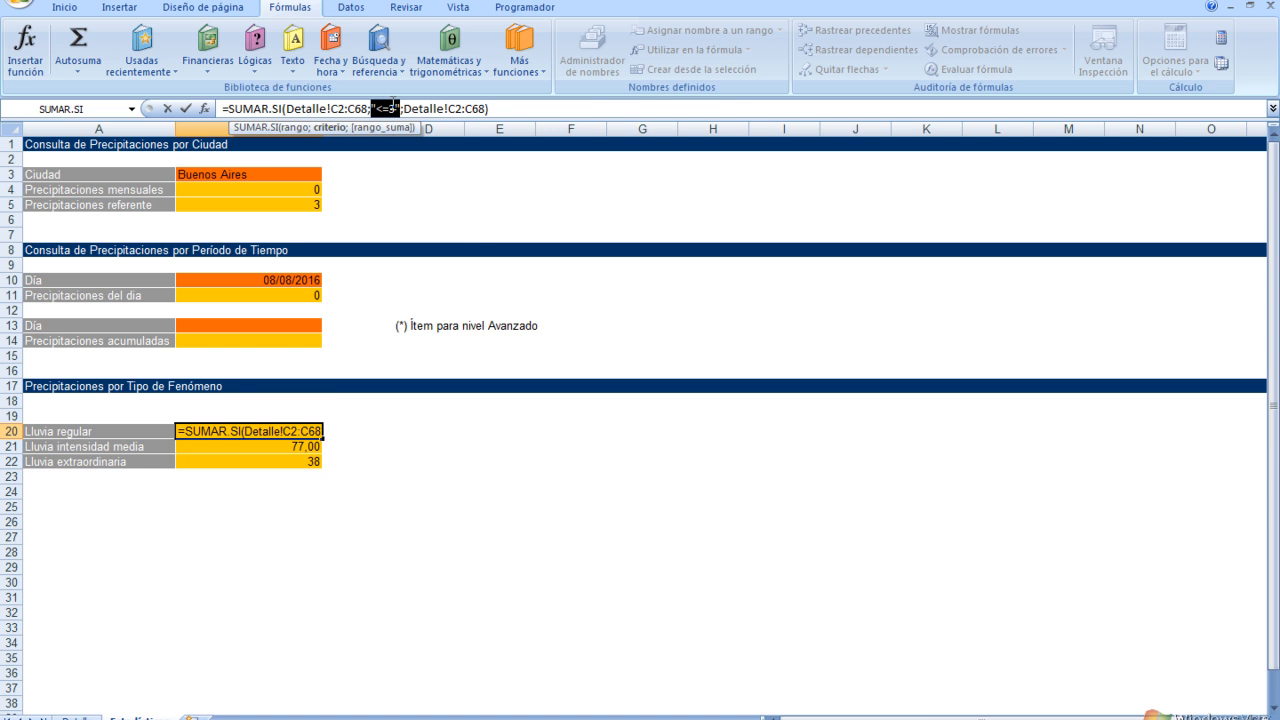
{"action": "key", "text": "Return"}
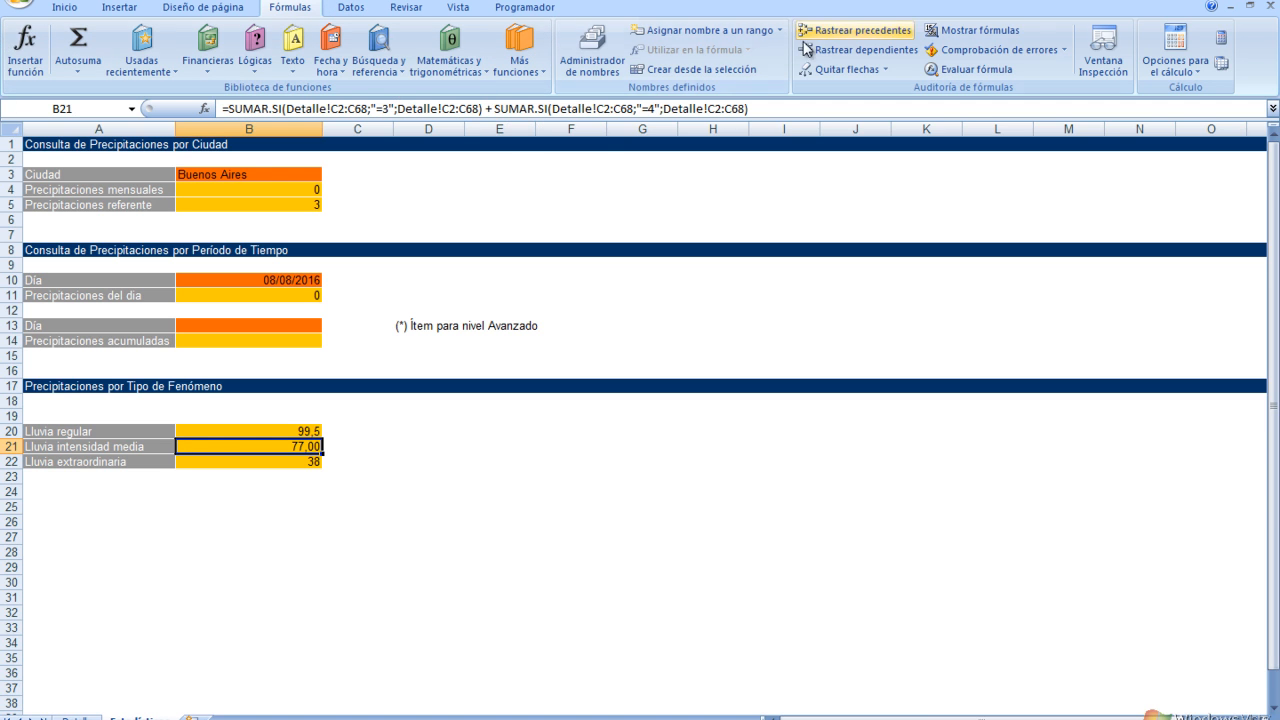
Step: Replace the medium-intensity rain formula in B21 with =sumar.si(Detalle!C2:C68;"=3";Detalle!C2:C68)
{"action": "left_click_drag", "start_coordinate": [786, 108], "coordinate": [222, 108]}
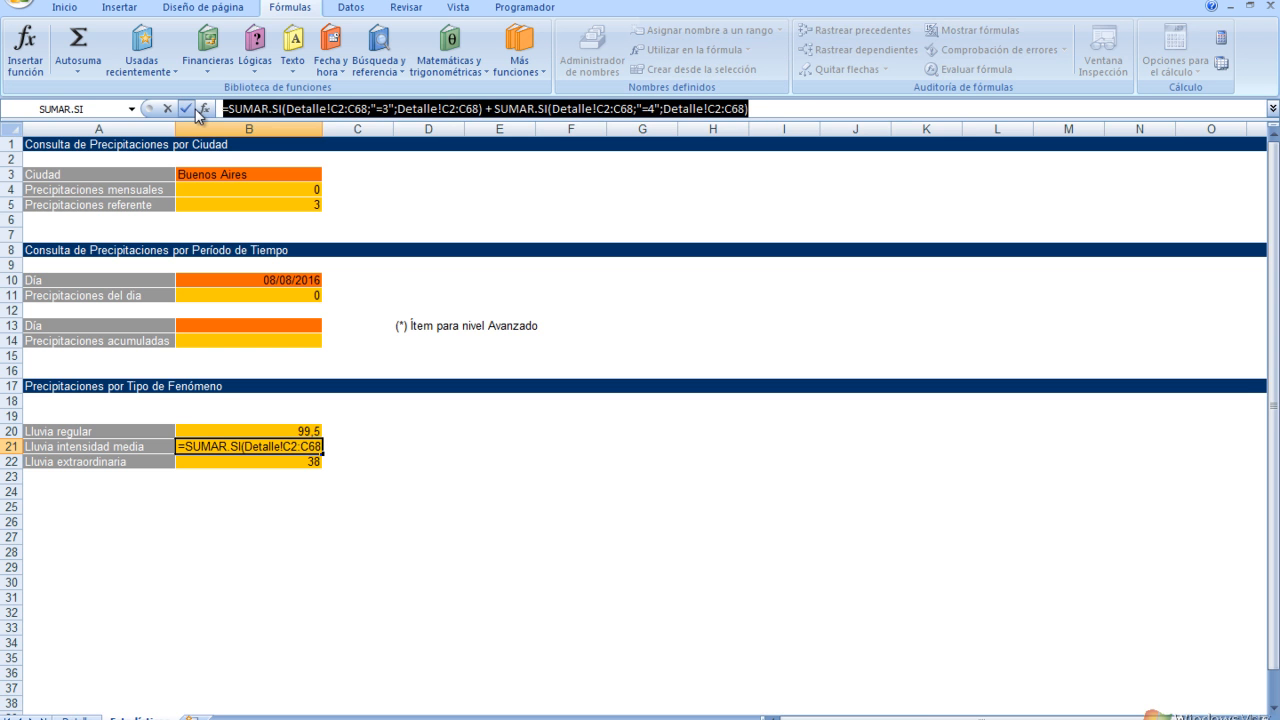
{"action": "type", "text": "="}
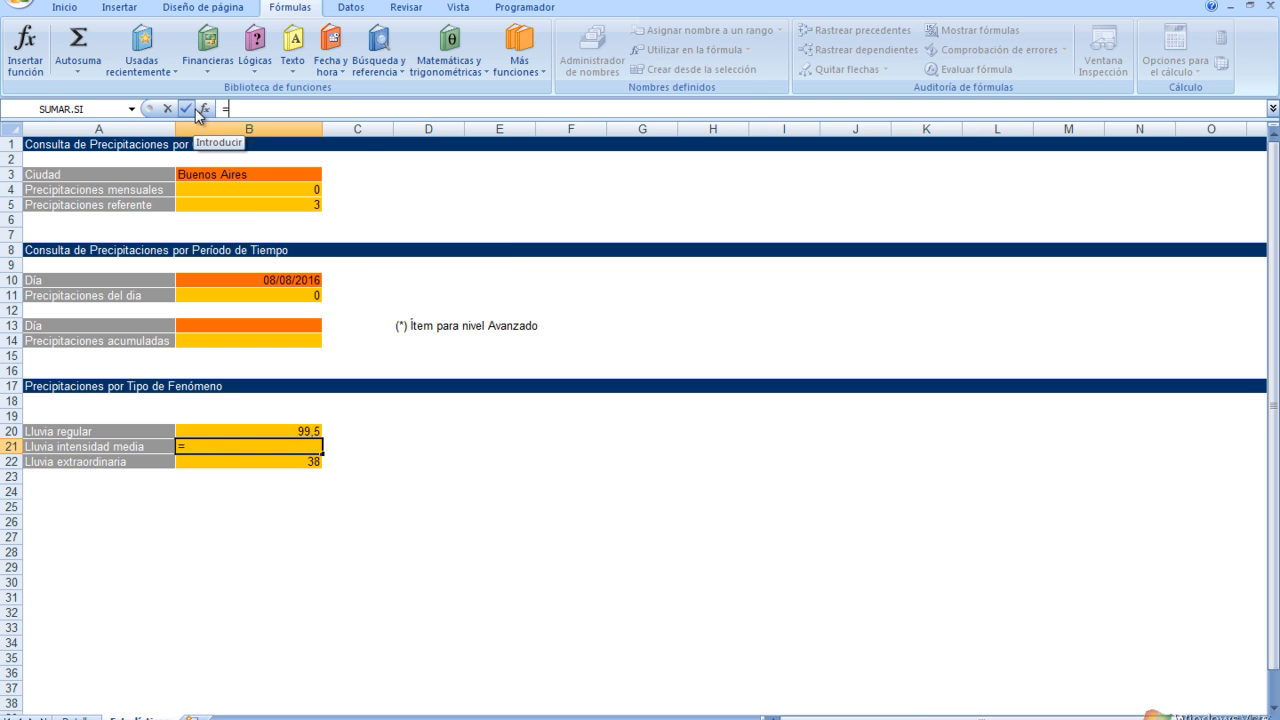
{"action": "type", "text": "suma"}
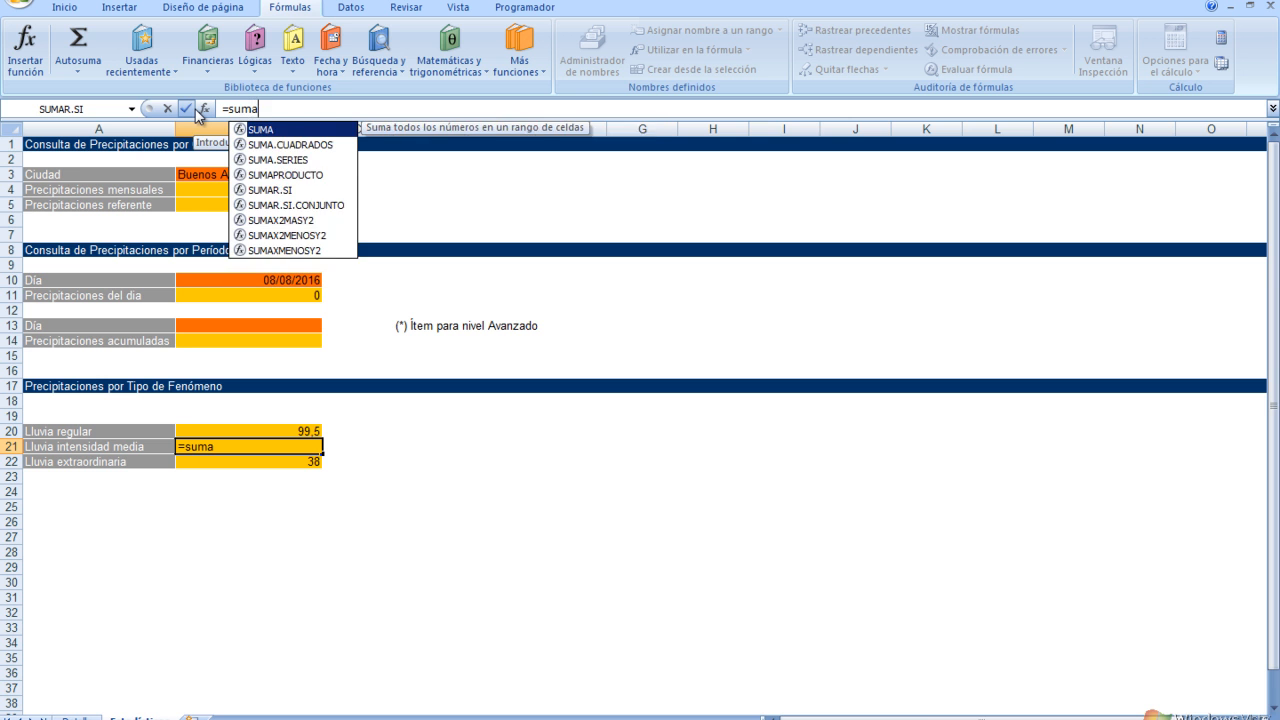
{"action": "type", "text": "r.si("}
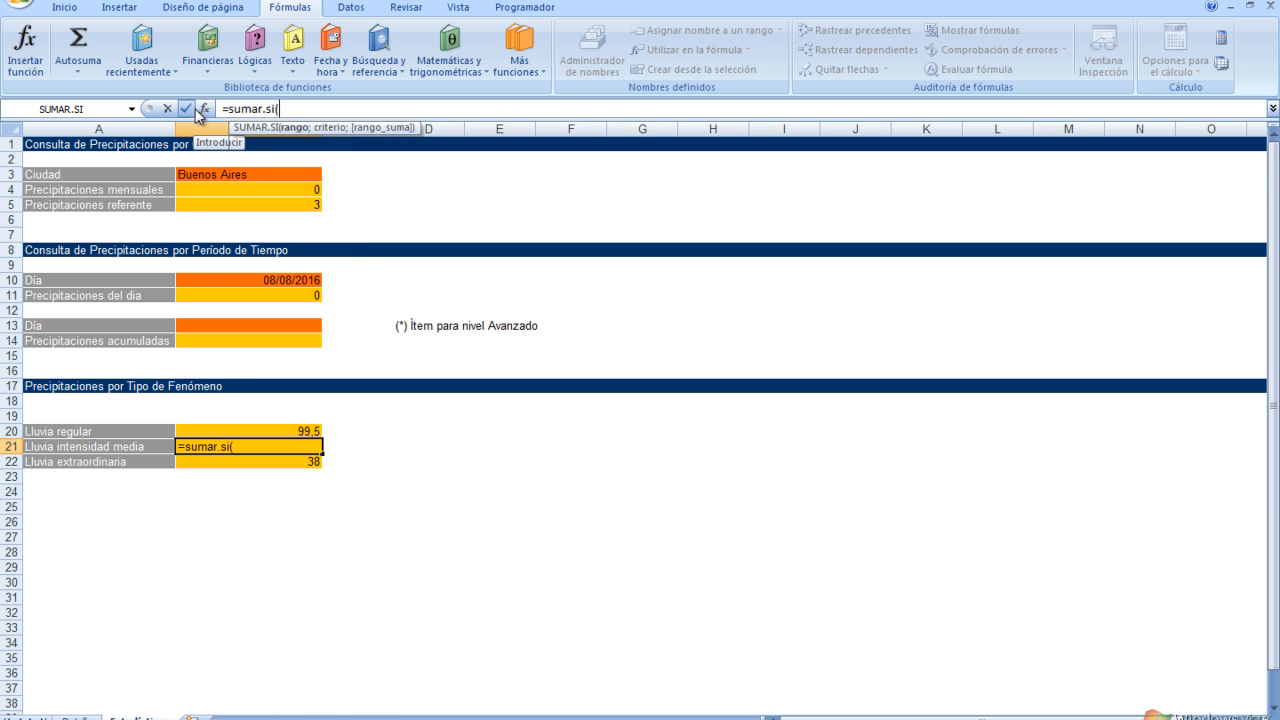
{"action": "left_click", "coordinate": [78, 719]}
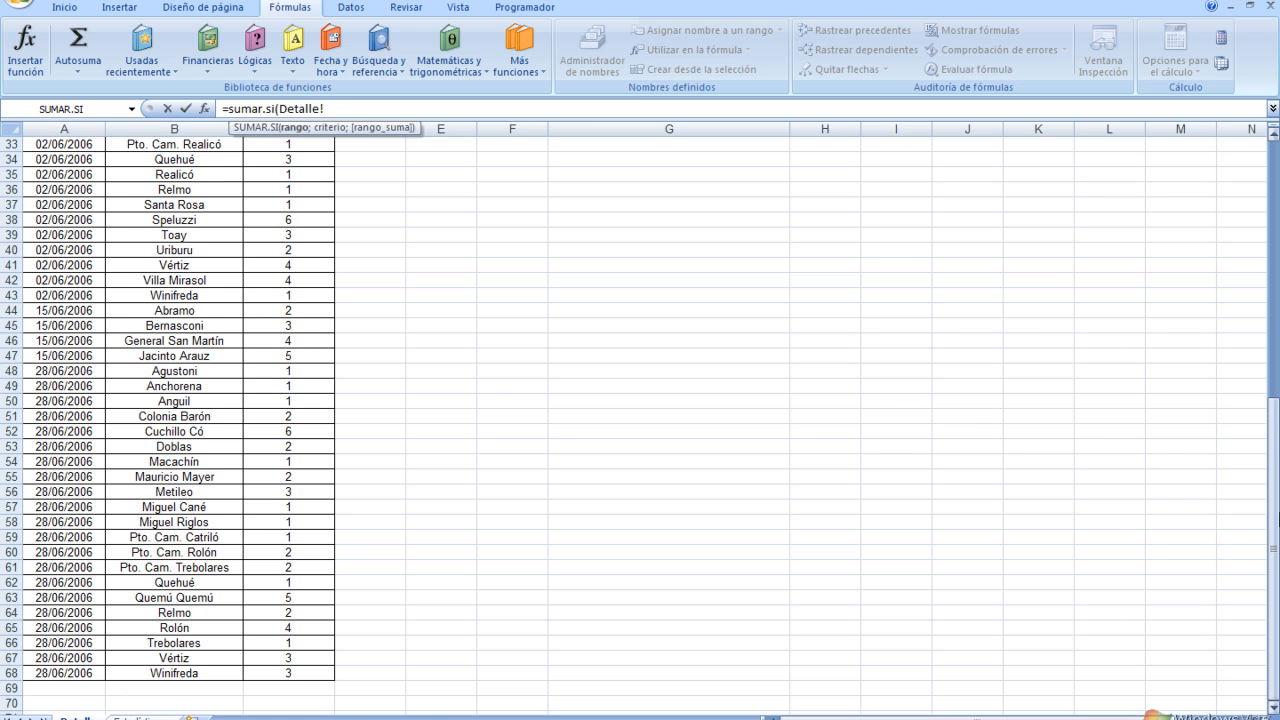
{"action": "left_click_drag", "start_coordinate": [1274, 520], "coordinate": [1274, 300]}
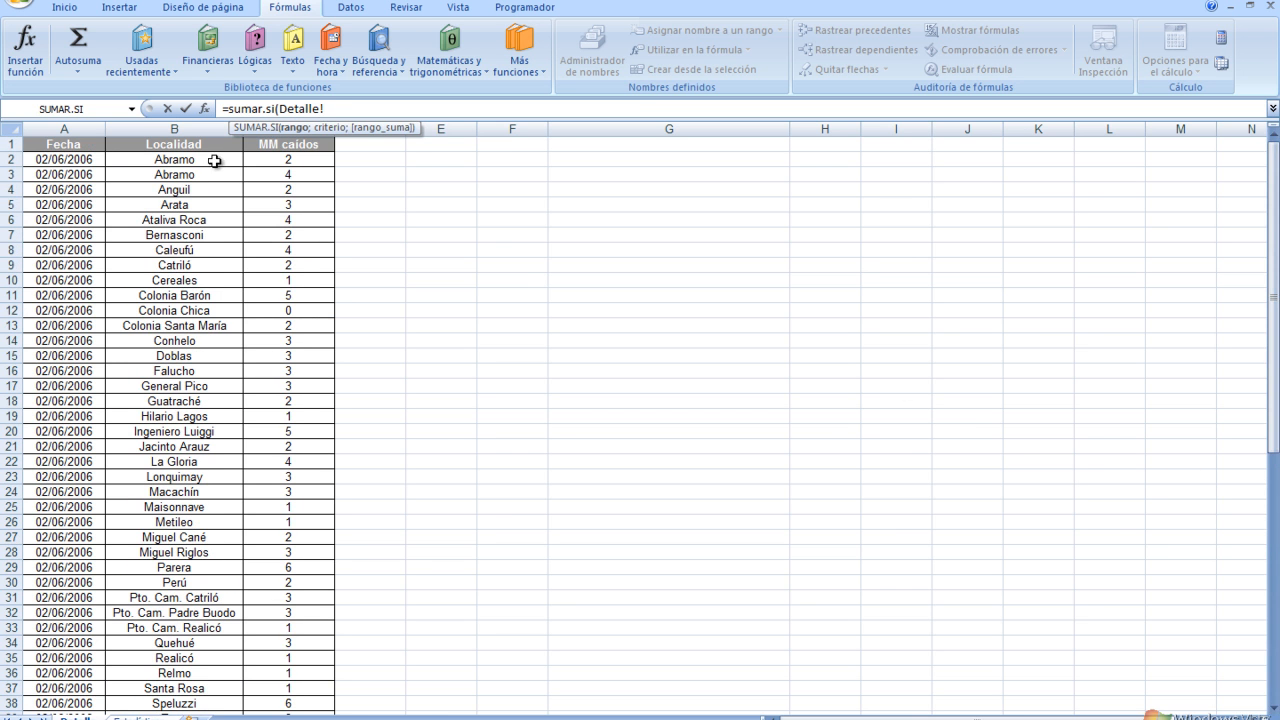
{"action": "left_click_drag", "start_coordinate": [255, 158], "coordinate": [303, 709]}
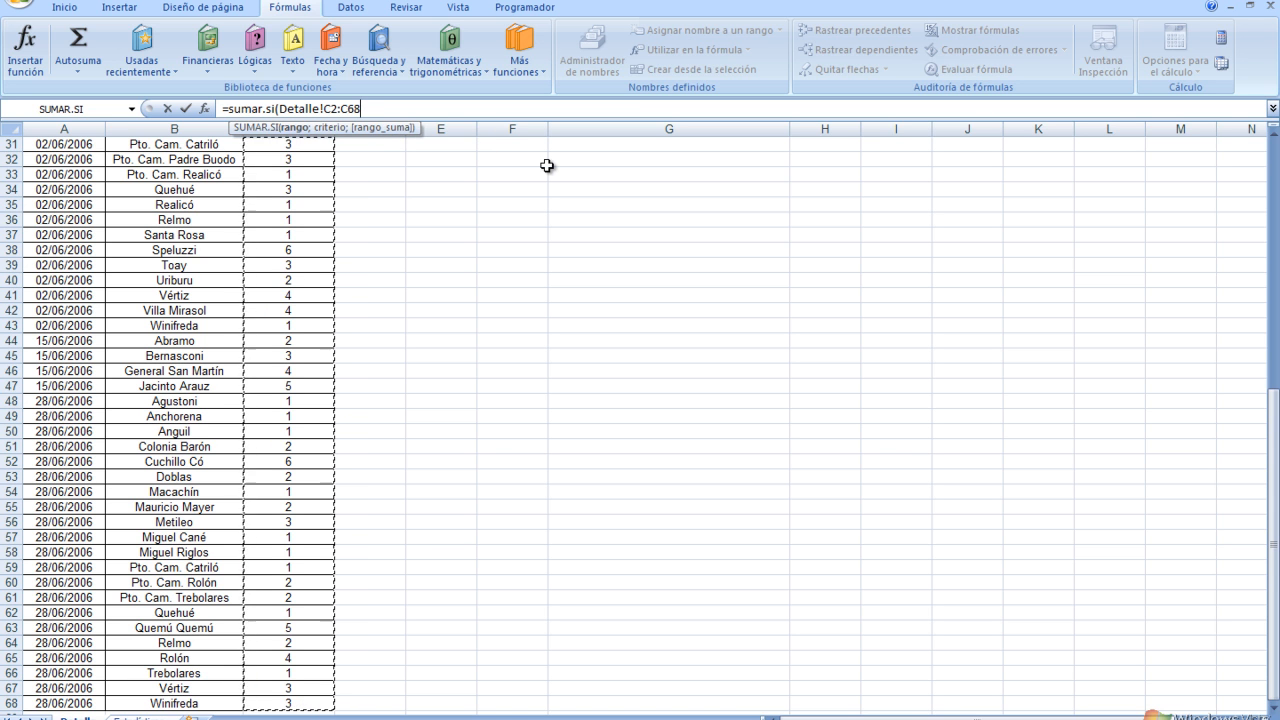
{"action": "type", "text": ";\"=3\";"}
{"action": "left_click_drag", "start_coordinate": [1272, 463], "coordinate": [1272, 455]}
{"action": "left_click_drag", "start_coordinate": [305, 165], "coordinate": [276, 691]}
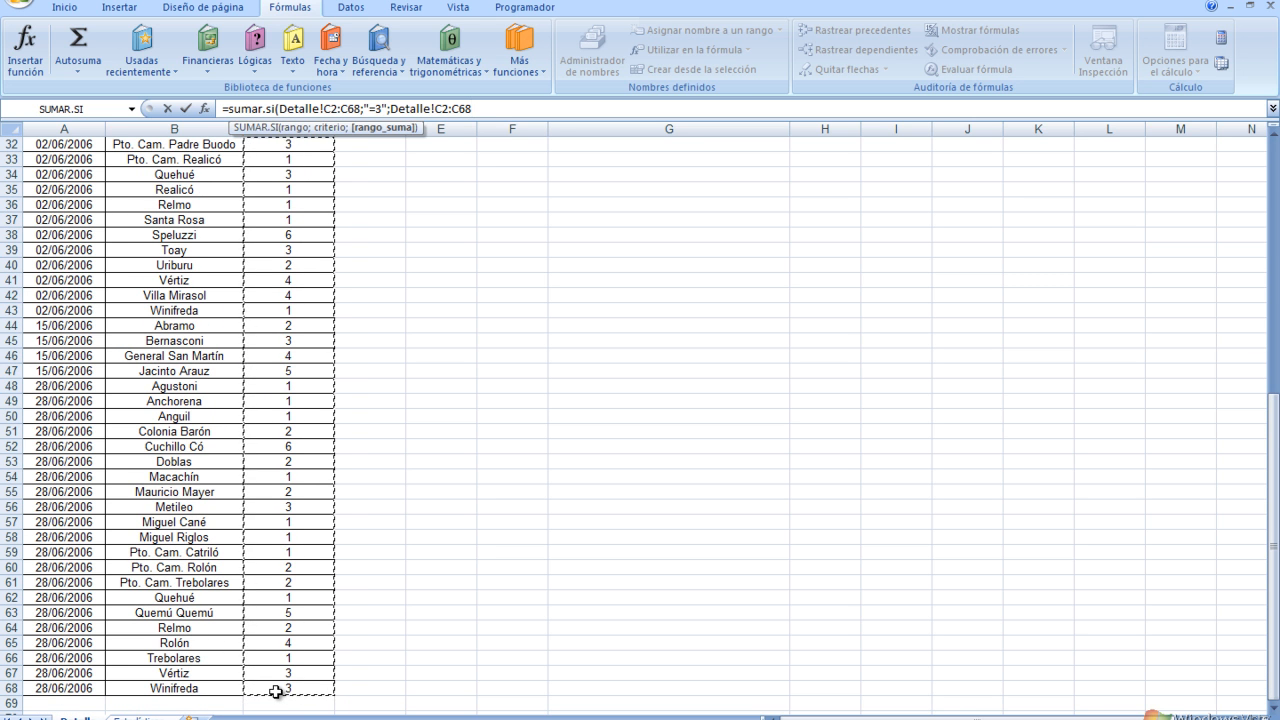
{"action": "type", "text": ")"}
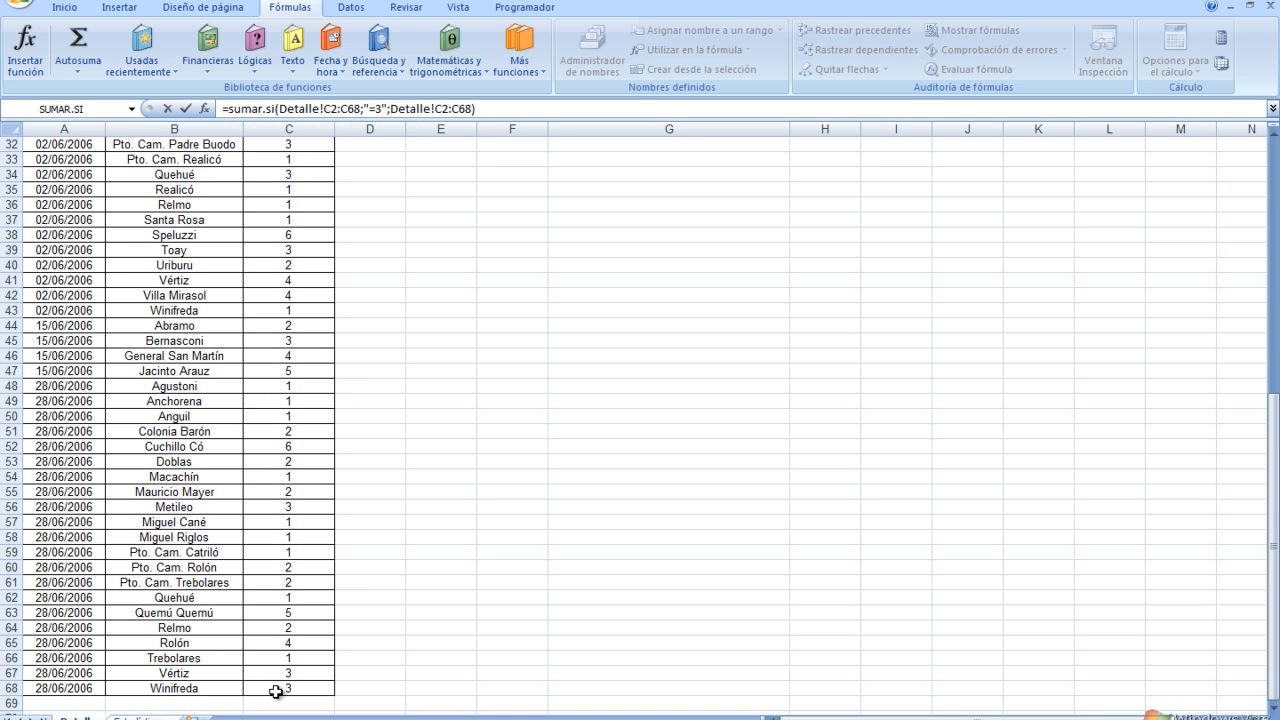
Step: Add a second term to the B21 formula, + sumar.si(Detalle!C2:C68;"=4";Detalle!C2:C68), and enter it
{"action": "type", "text": " + s"}
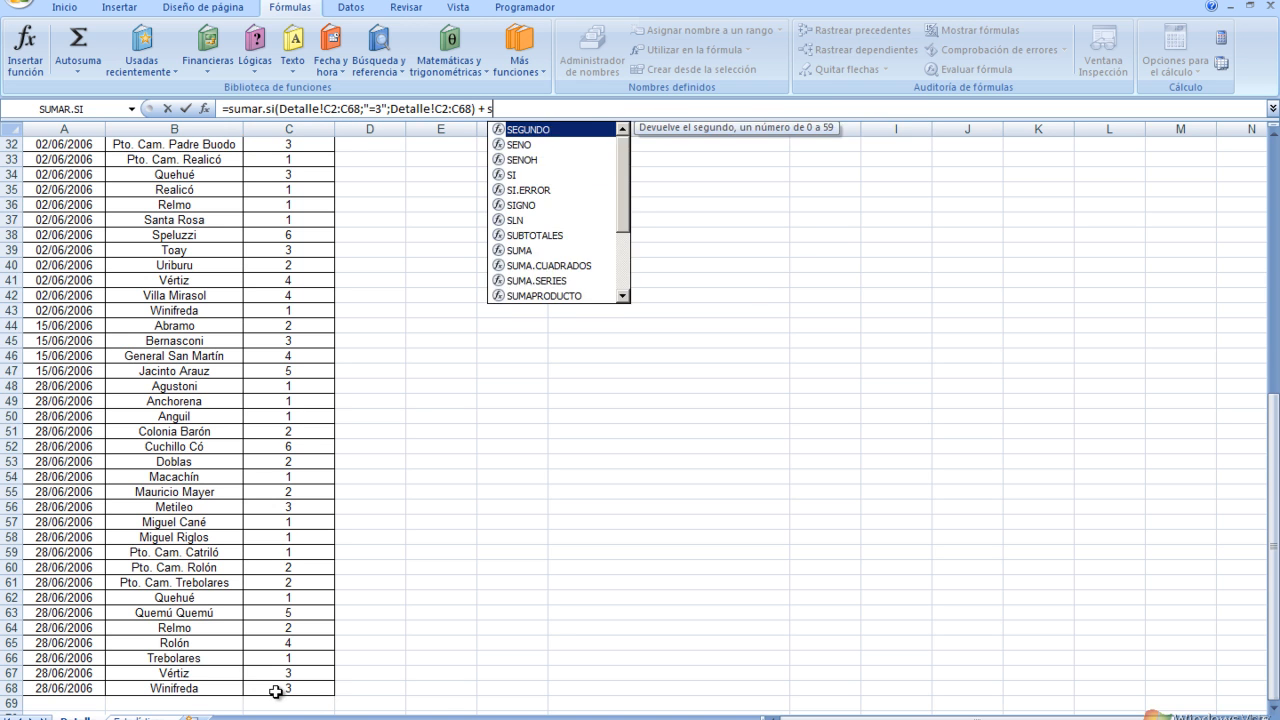
{"action": "type", "text": "umar.si"}
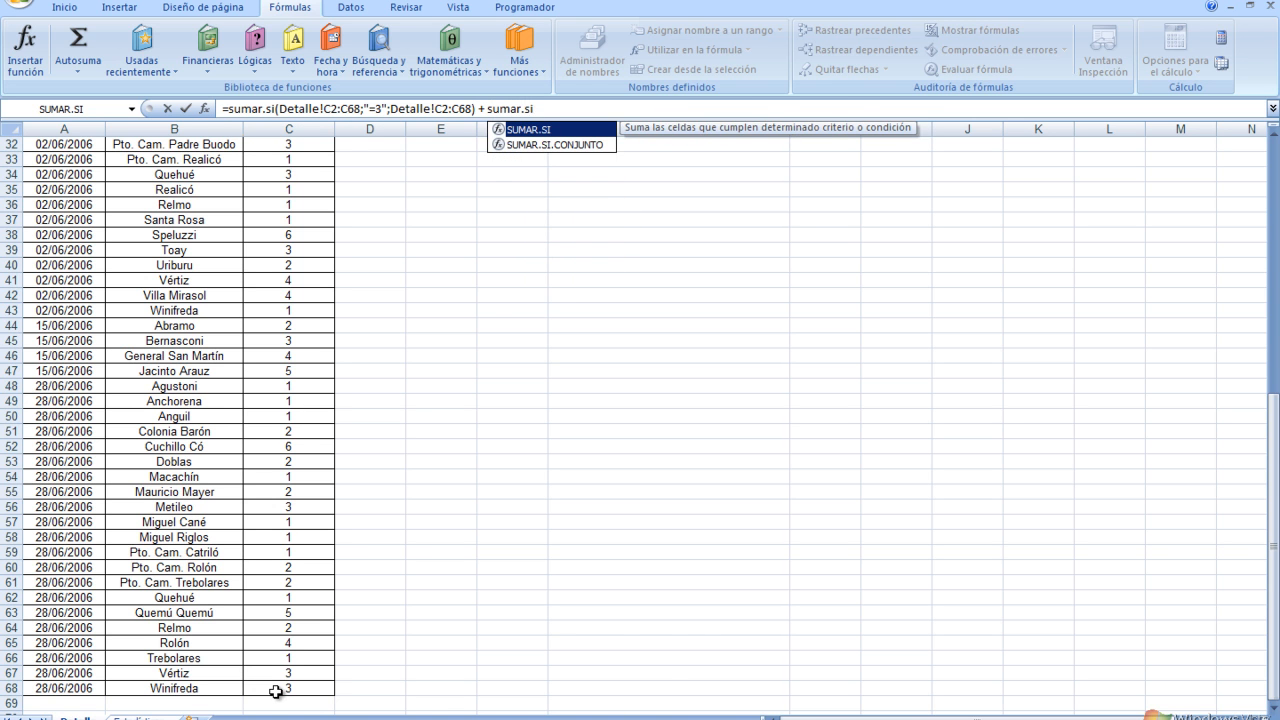
{"action": "type", "text": "("}
{"action": "left_click_drag", "start_coordinate": [1270, 490], "coordinate": [1270, 241]}
{"action": "left_click_drag", "start_coordinate": [315, 159], "coordinate": [285, 688]}
{"action": "type", "text": ";"}
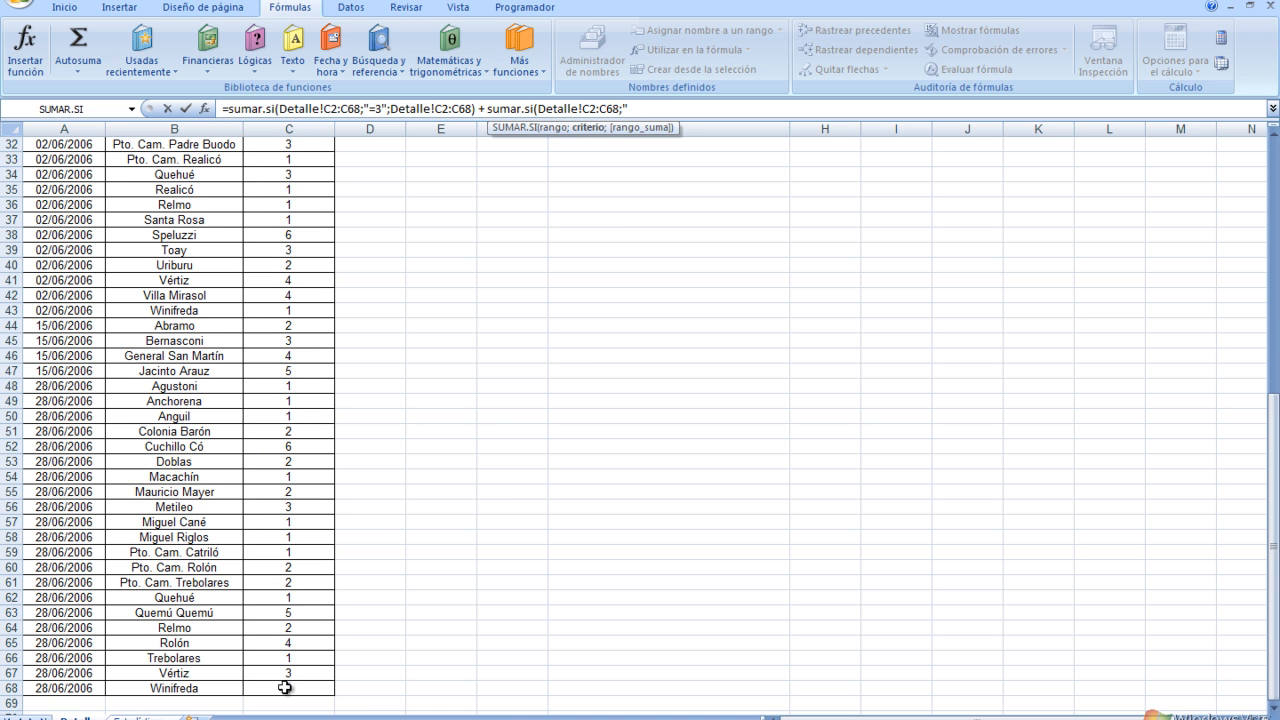
{"action": "type", "text": "\"=4\";"}
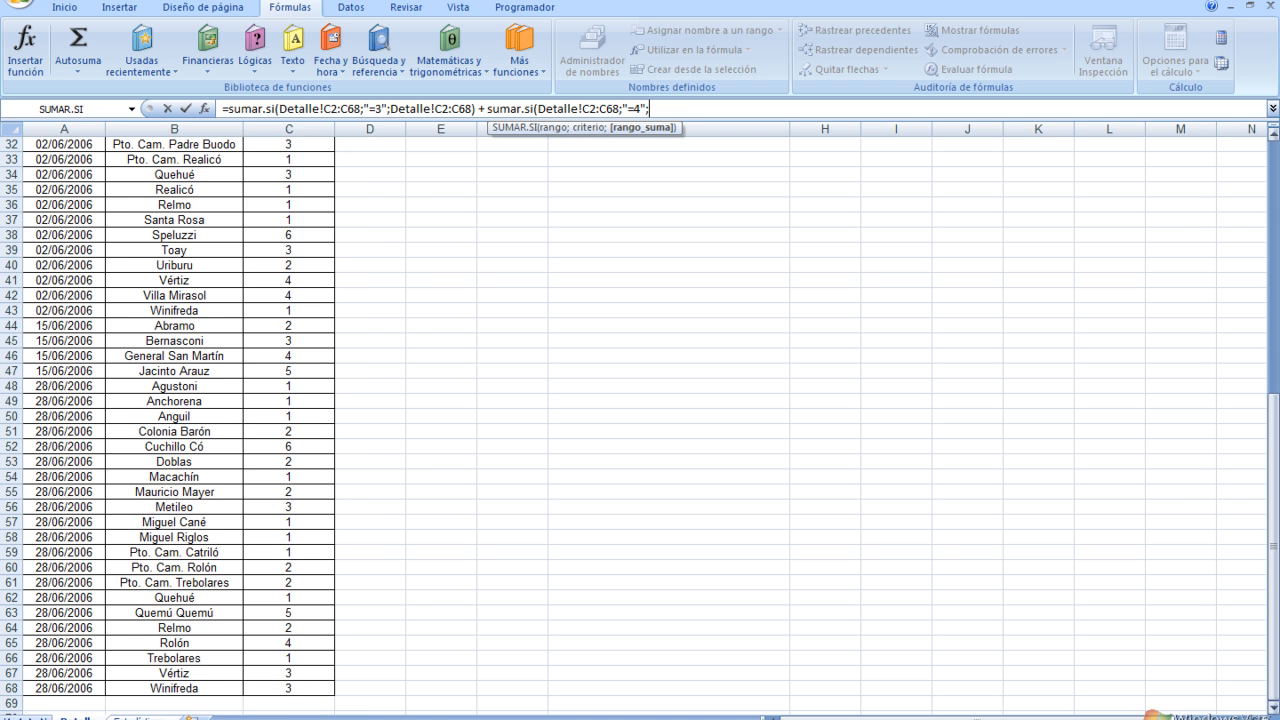
{"action": "left_click_drag", "start_coordinate": [1273, 638], "coordinate": [1273, 389]}
{"action": "left_click_drag", "start_coordinate": [297, 160], "coordinate": [303, 686]}
{"action": "type", "text": ")"}
{"action": "key", "text": "Return"}
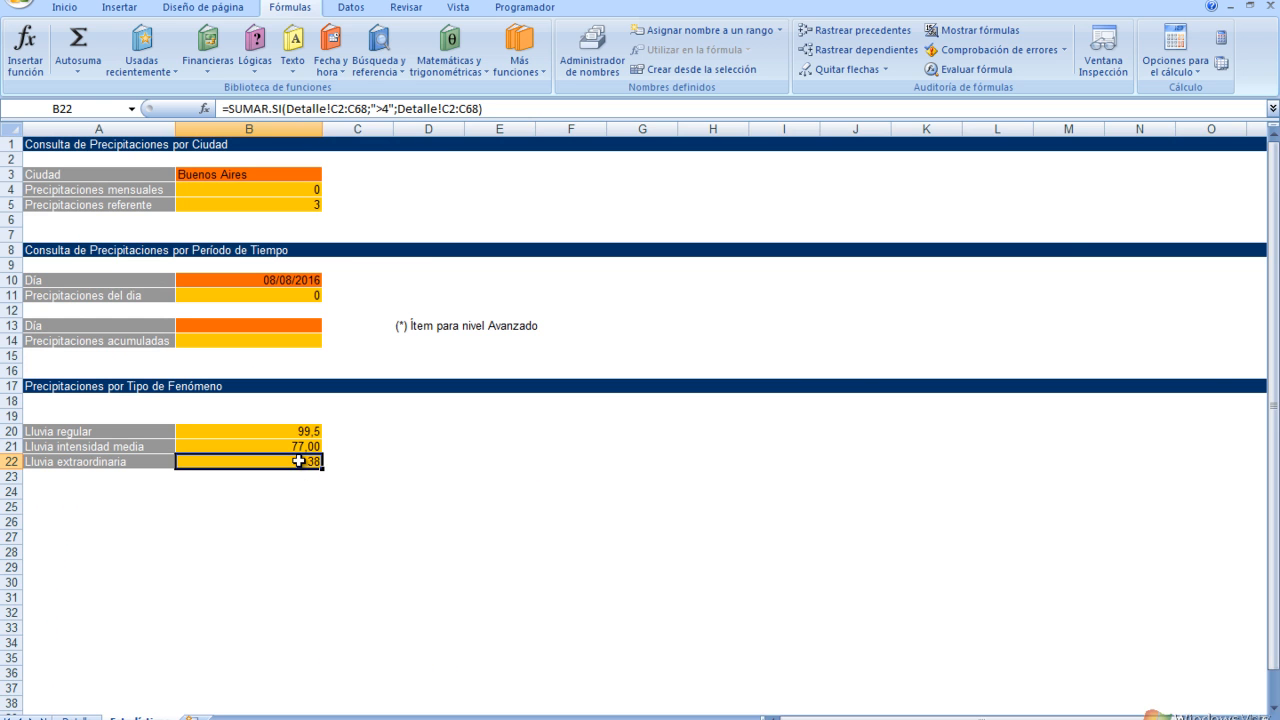
Step: Examine the criterion in the B22 formula for extraordinary rain
{"action": "left_click", "coordinate": [394, 107]}
{"action": "left_click_drag", "start_coordinate": [394, 107], "coordinate": [372, 108]}
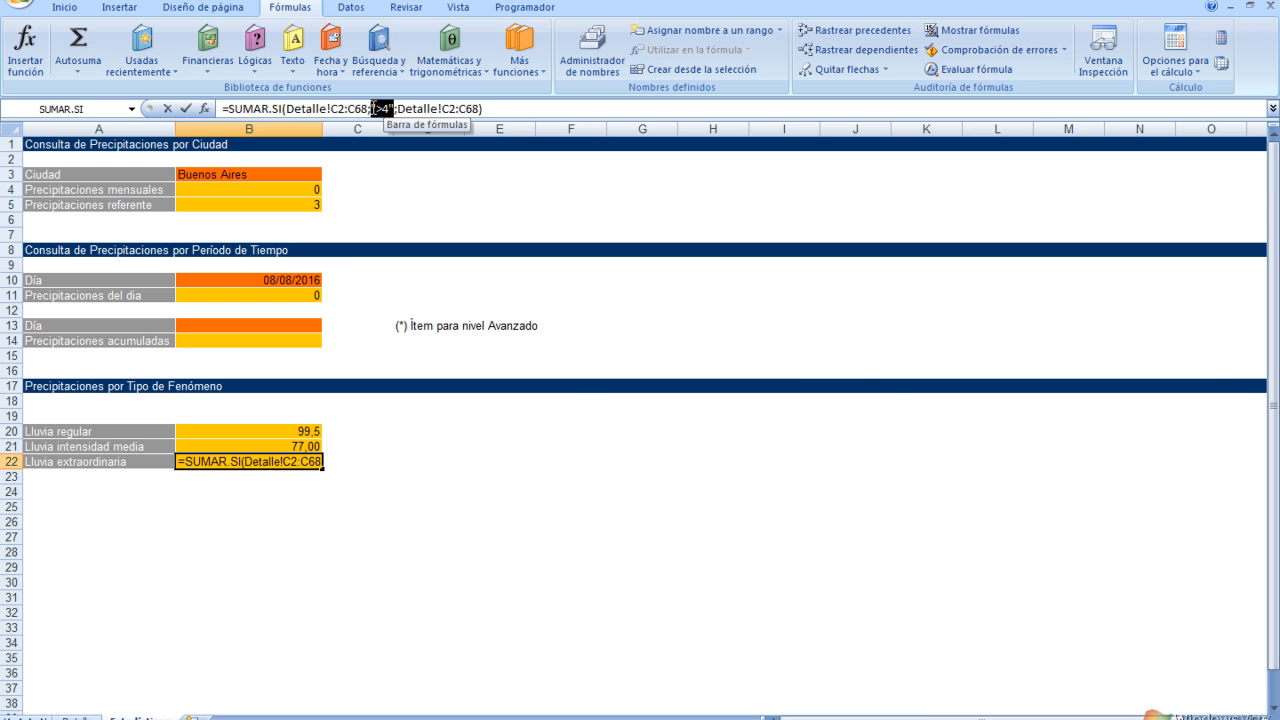